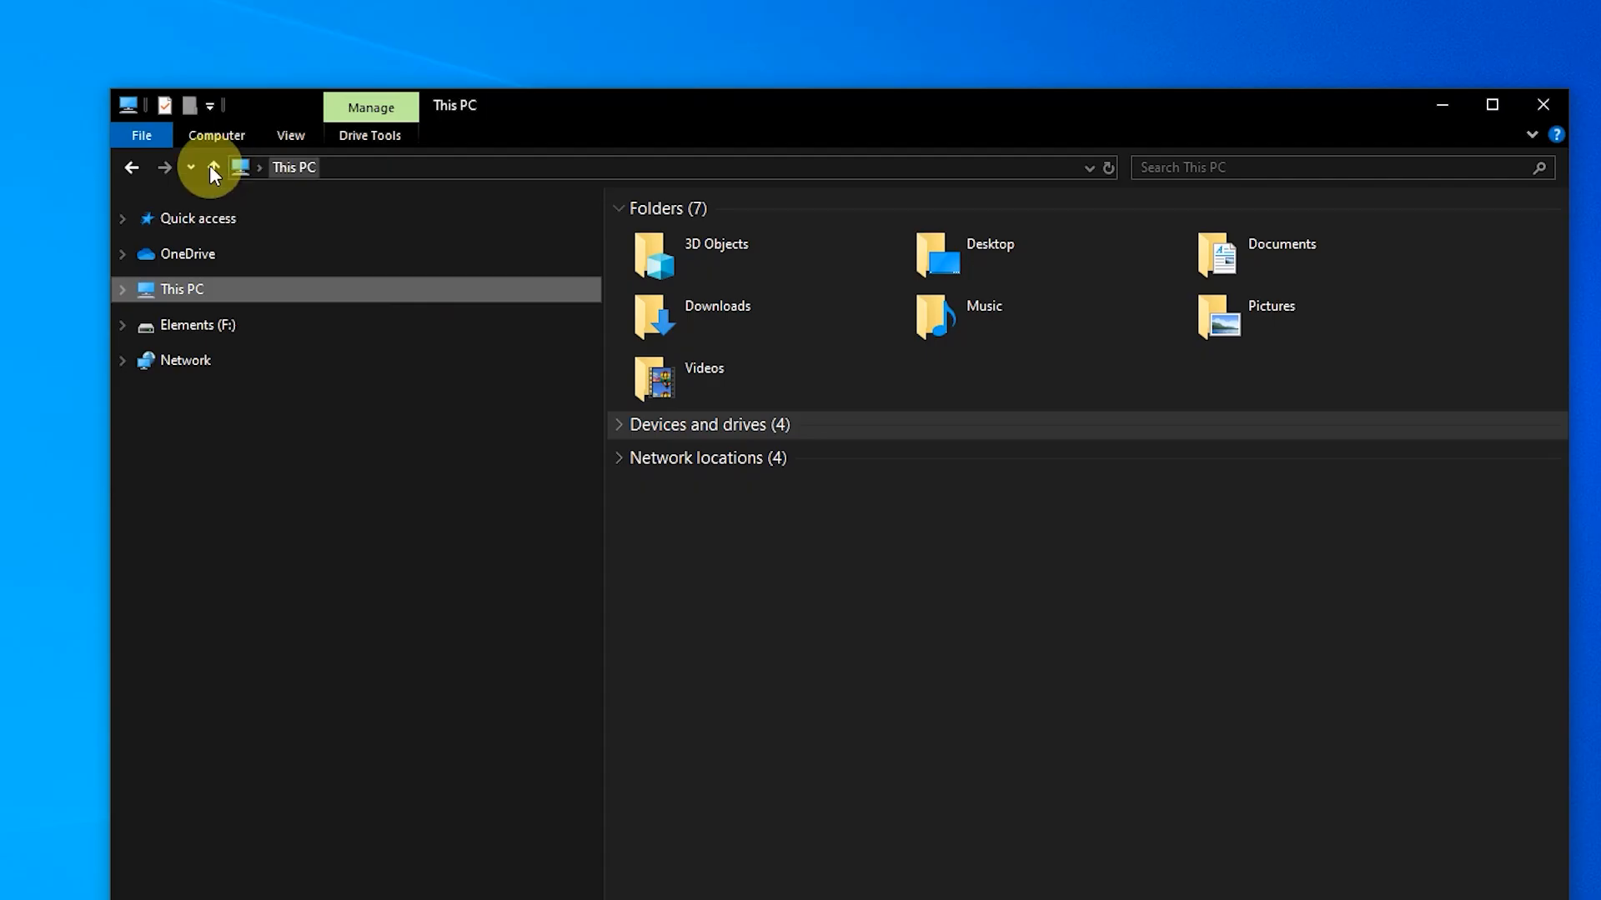
Go to the %appdata% folder in File Explorer and open Articy Software > articy > 4.x
click(250, 162)
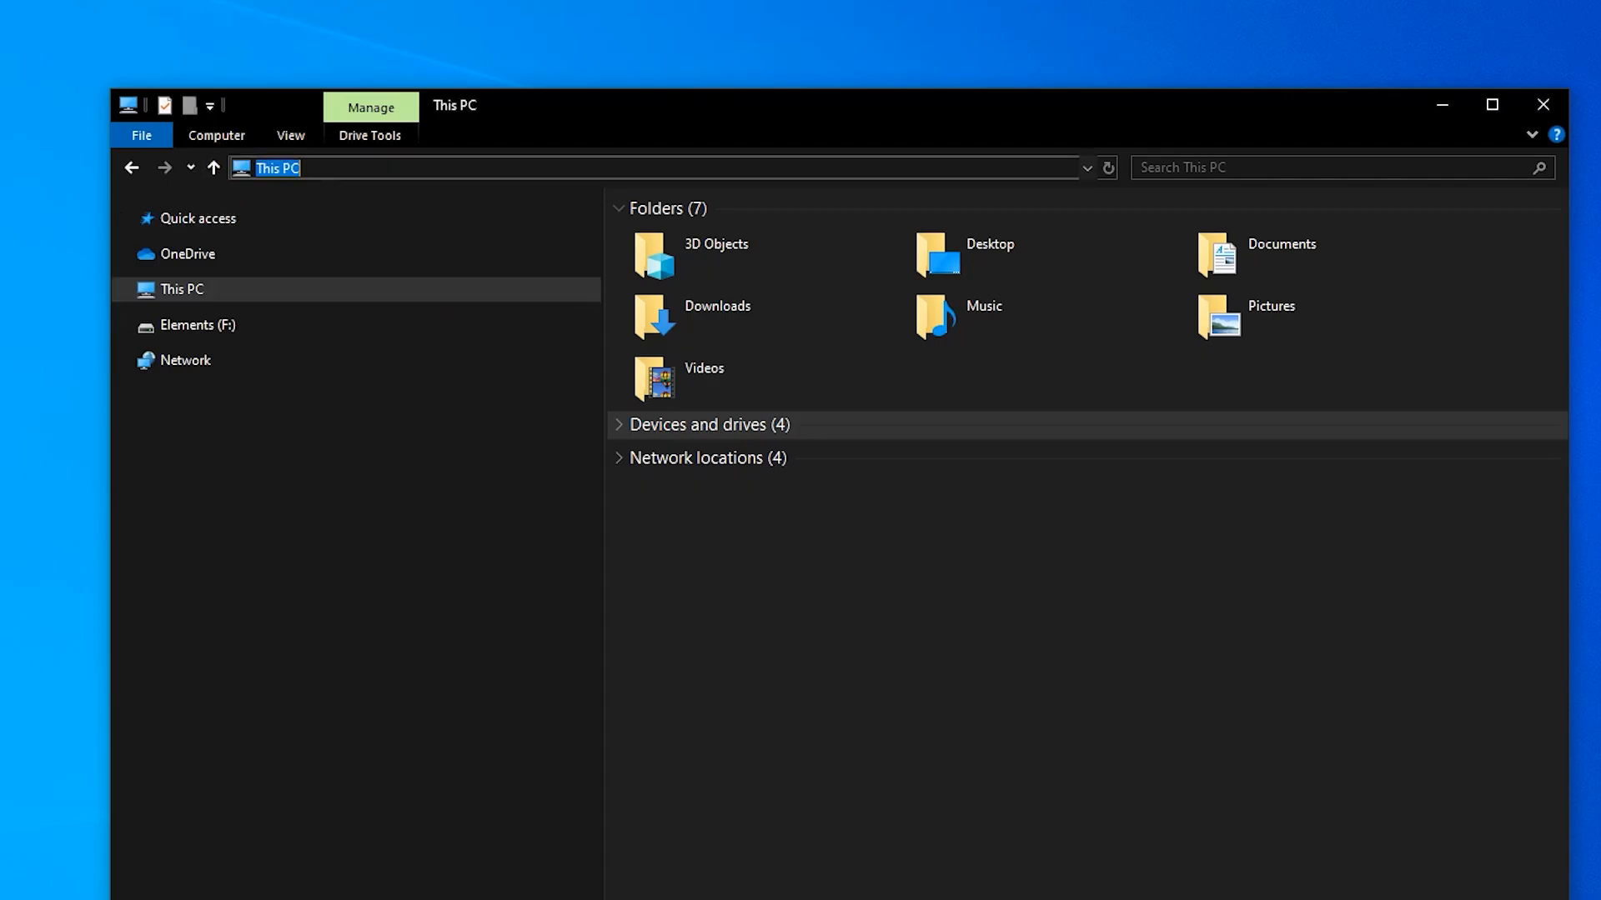
text(%appdata%)
key(Return)
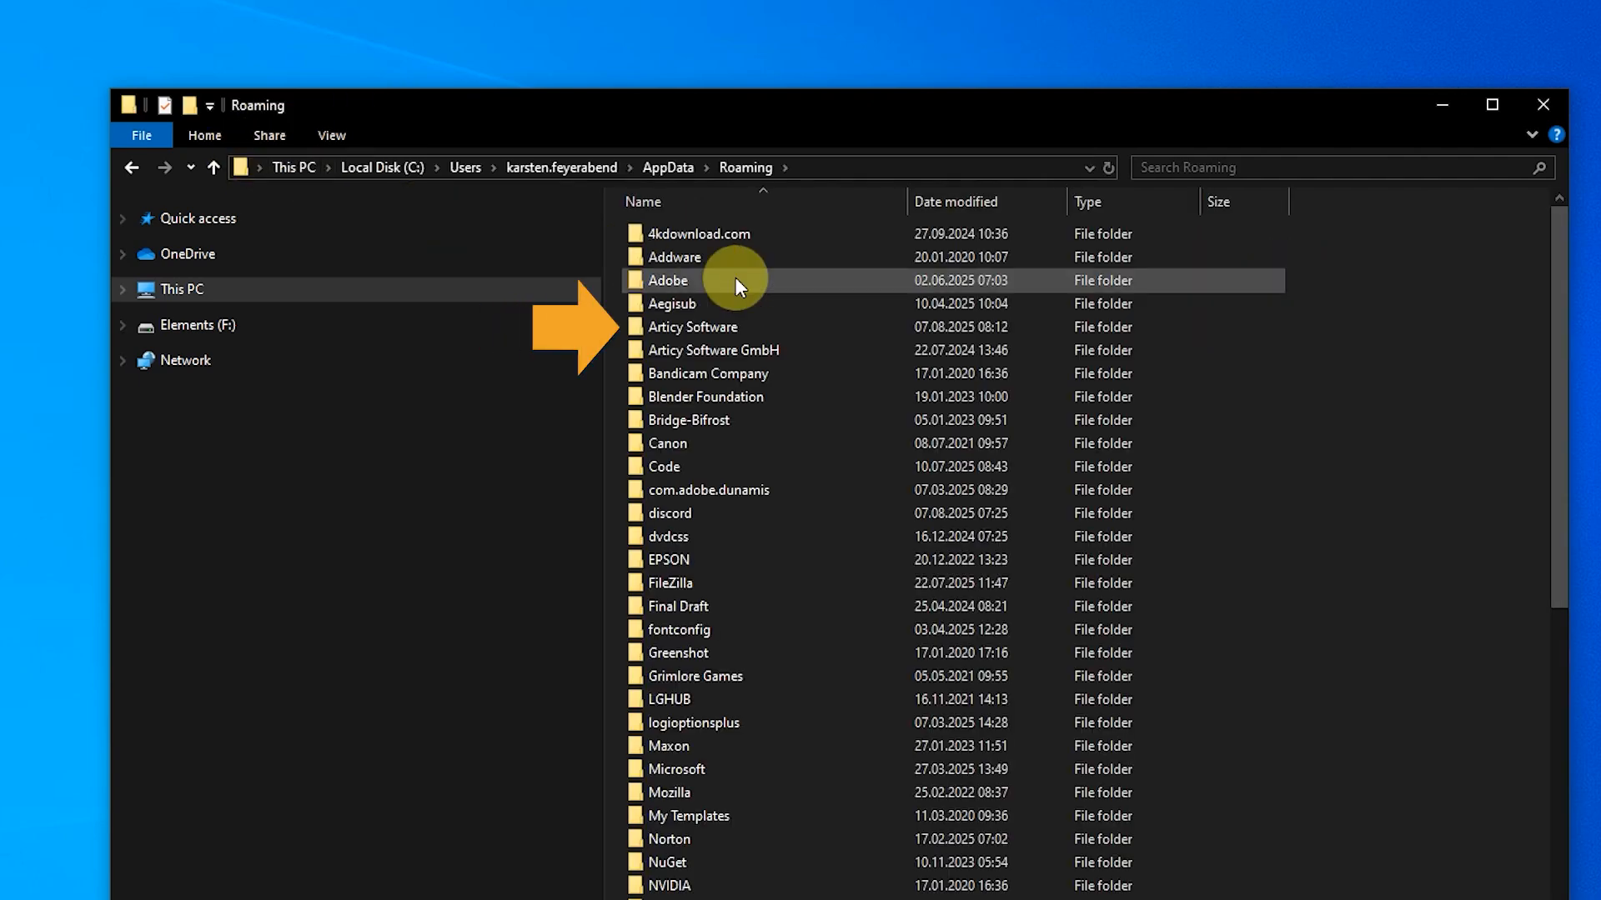
click(755, 327)
double_click(755, 327)
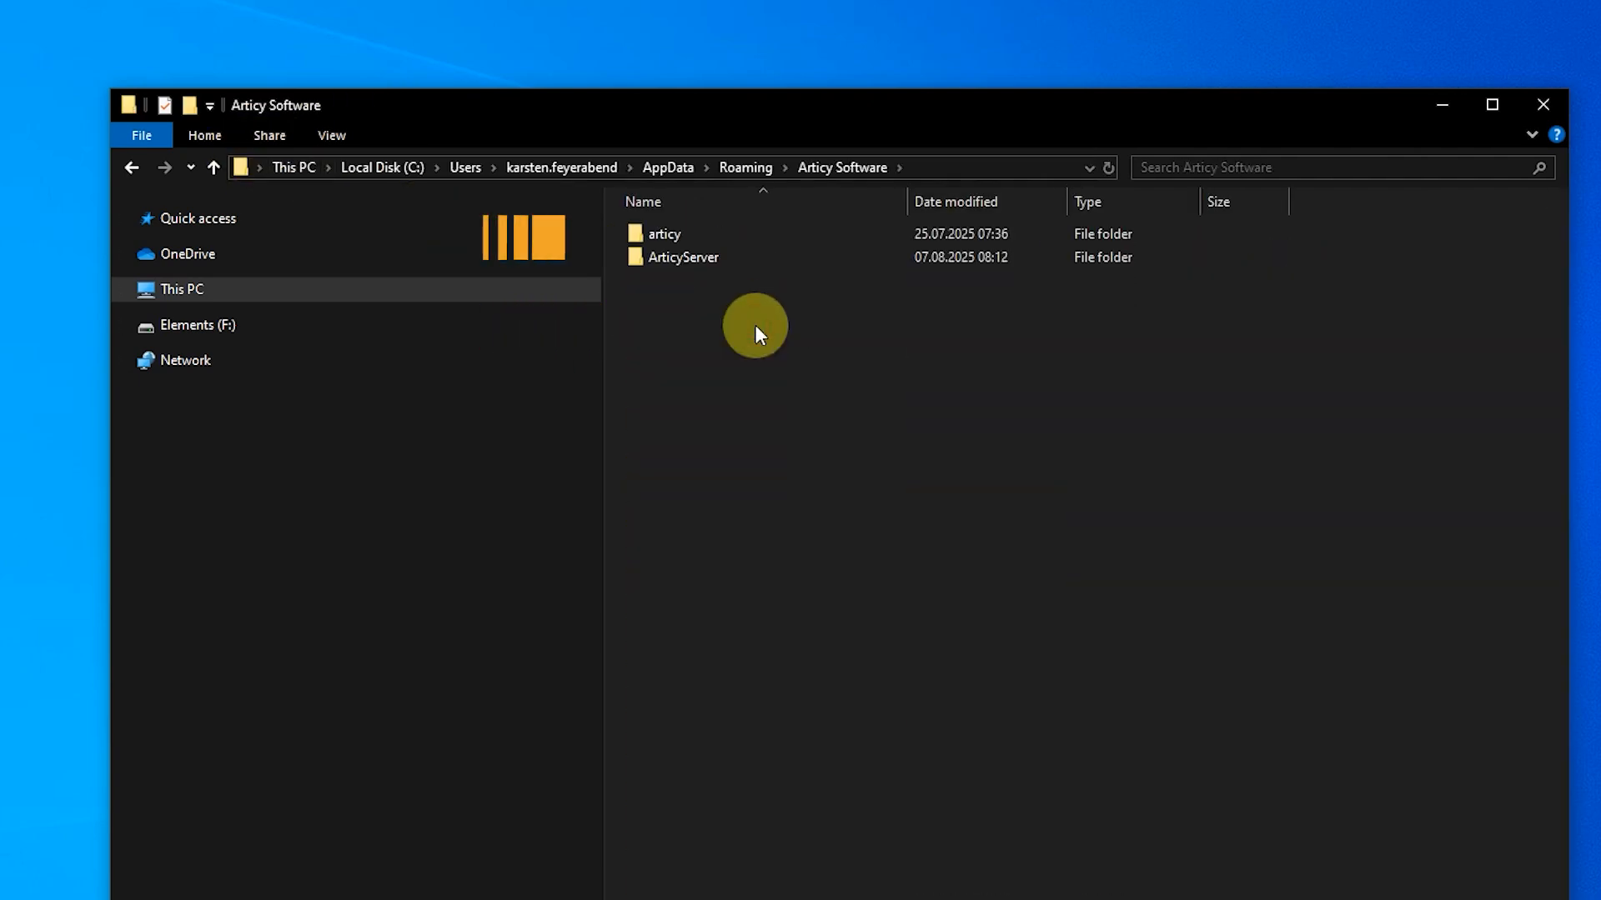
click(677, 232)
double_click(677, 232)
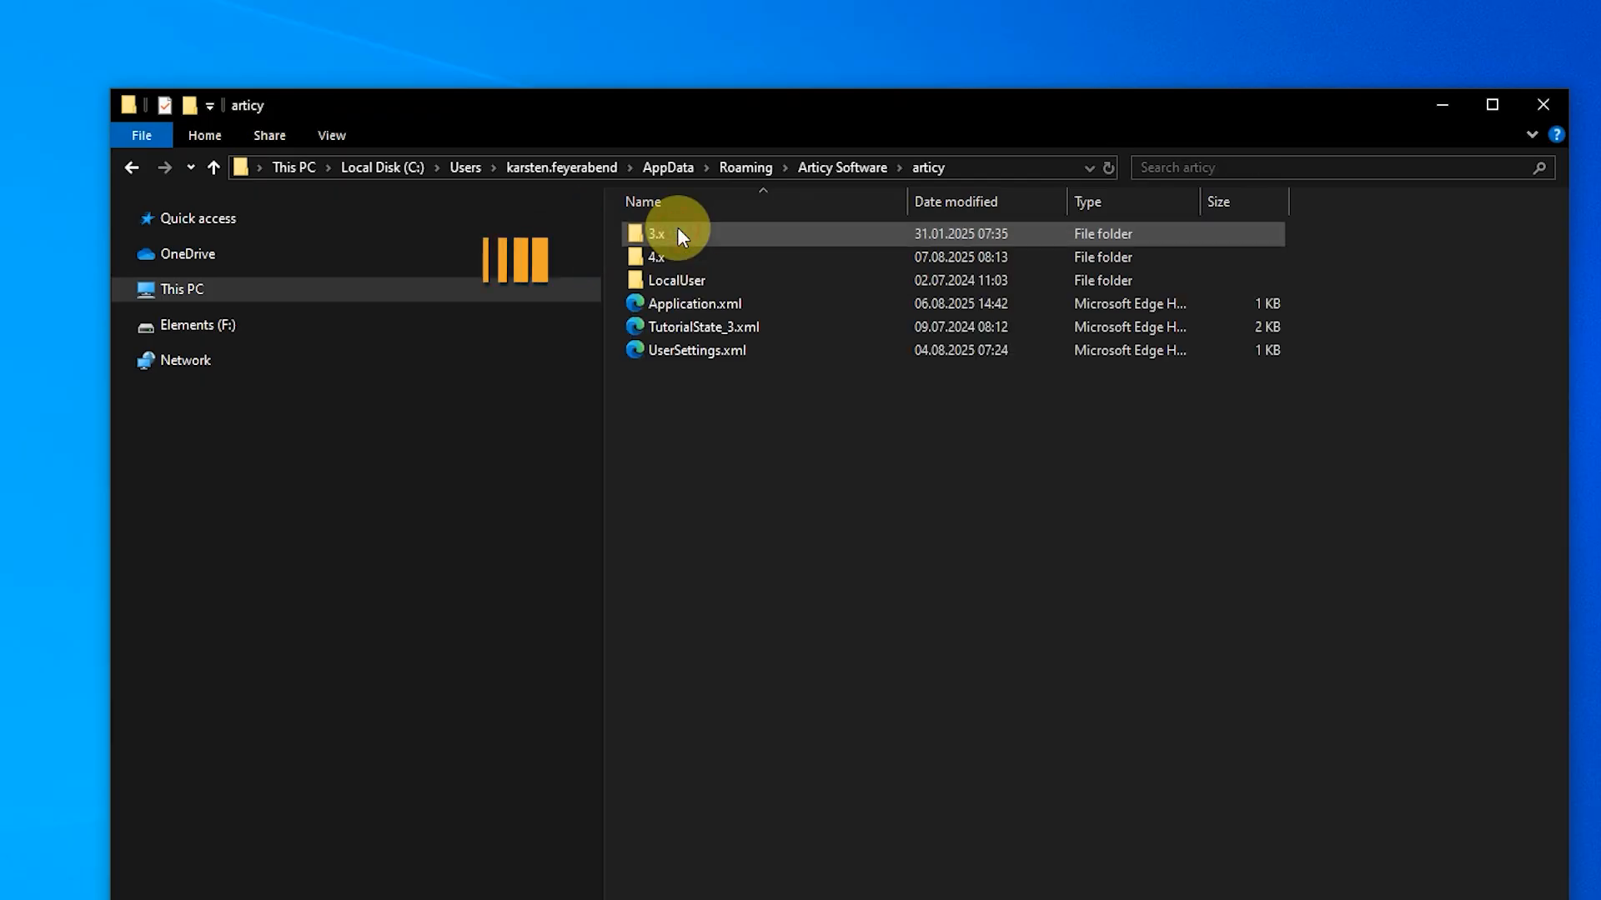
double_click(682, 253)
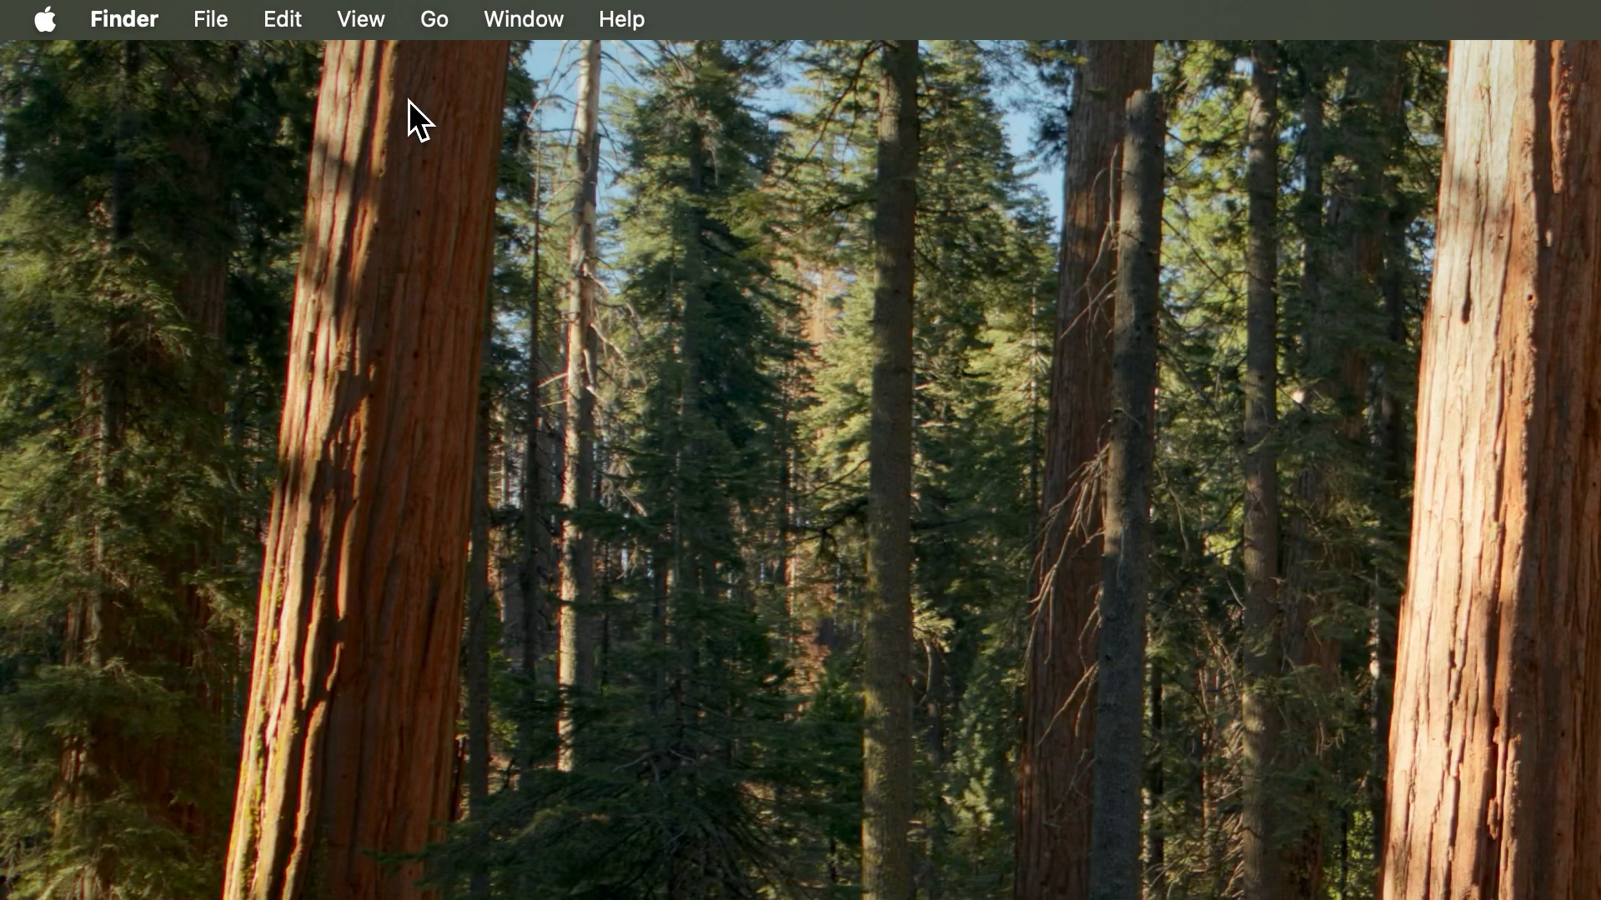
Switch to Finder, open the Library's Application Support > articy draft X folder, and expand Profile down to its first subfolder
click(439, 25)
key(alt)
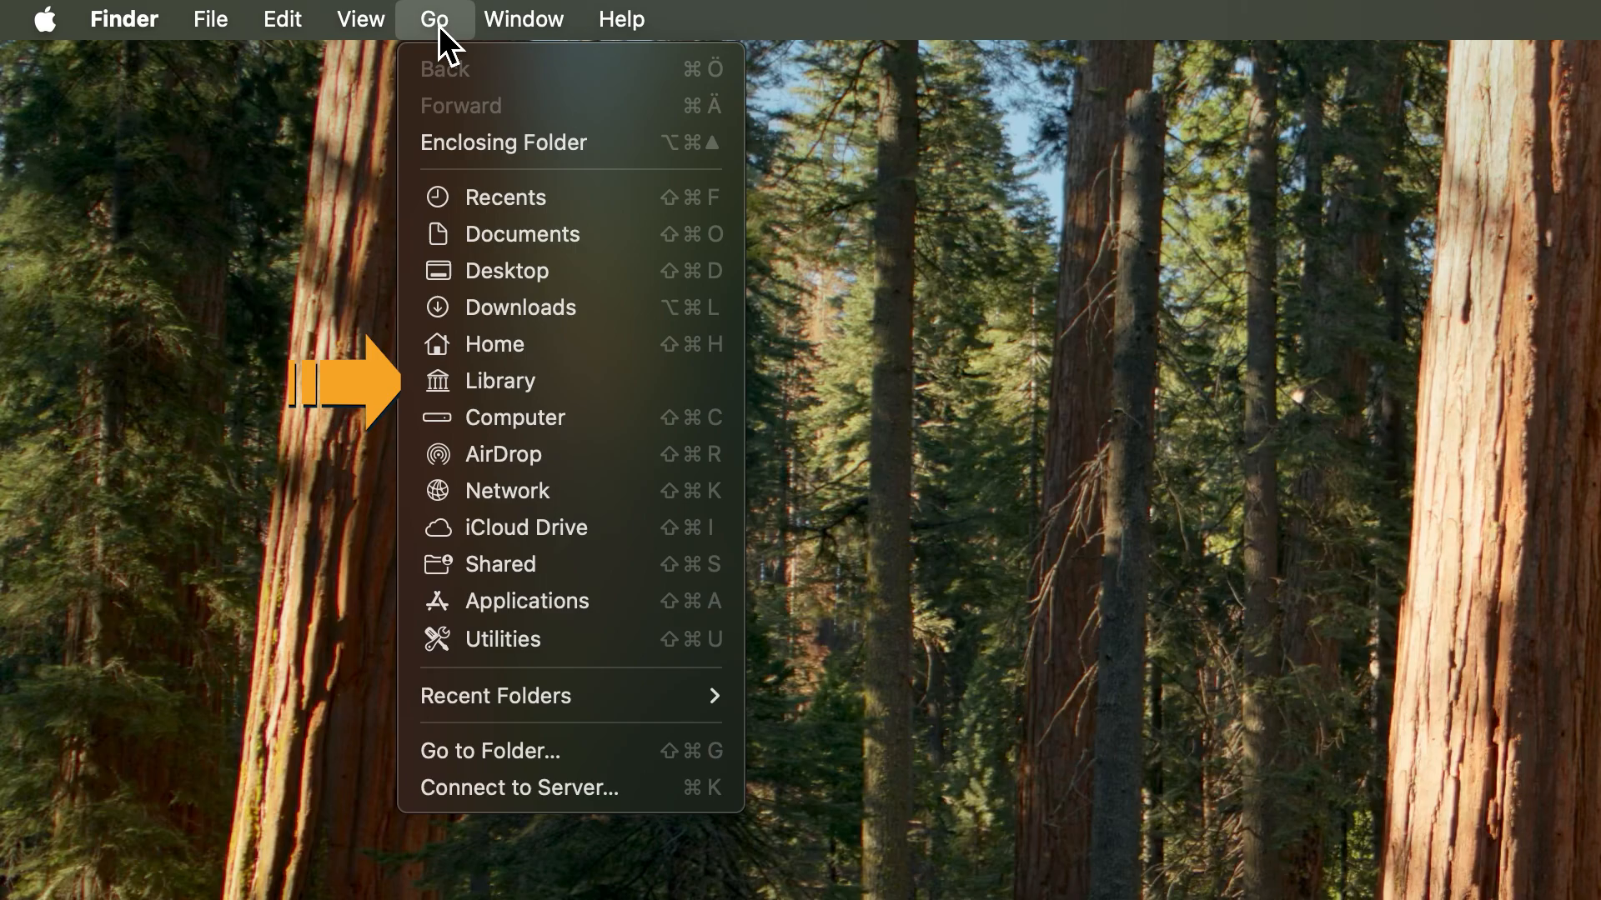
click(483, 381)
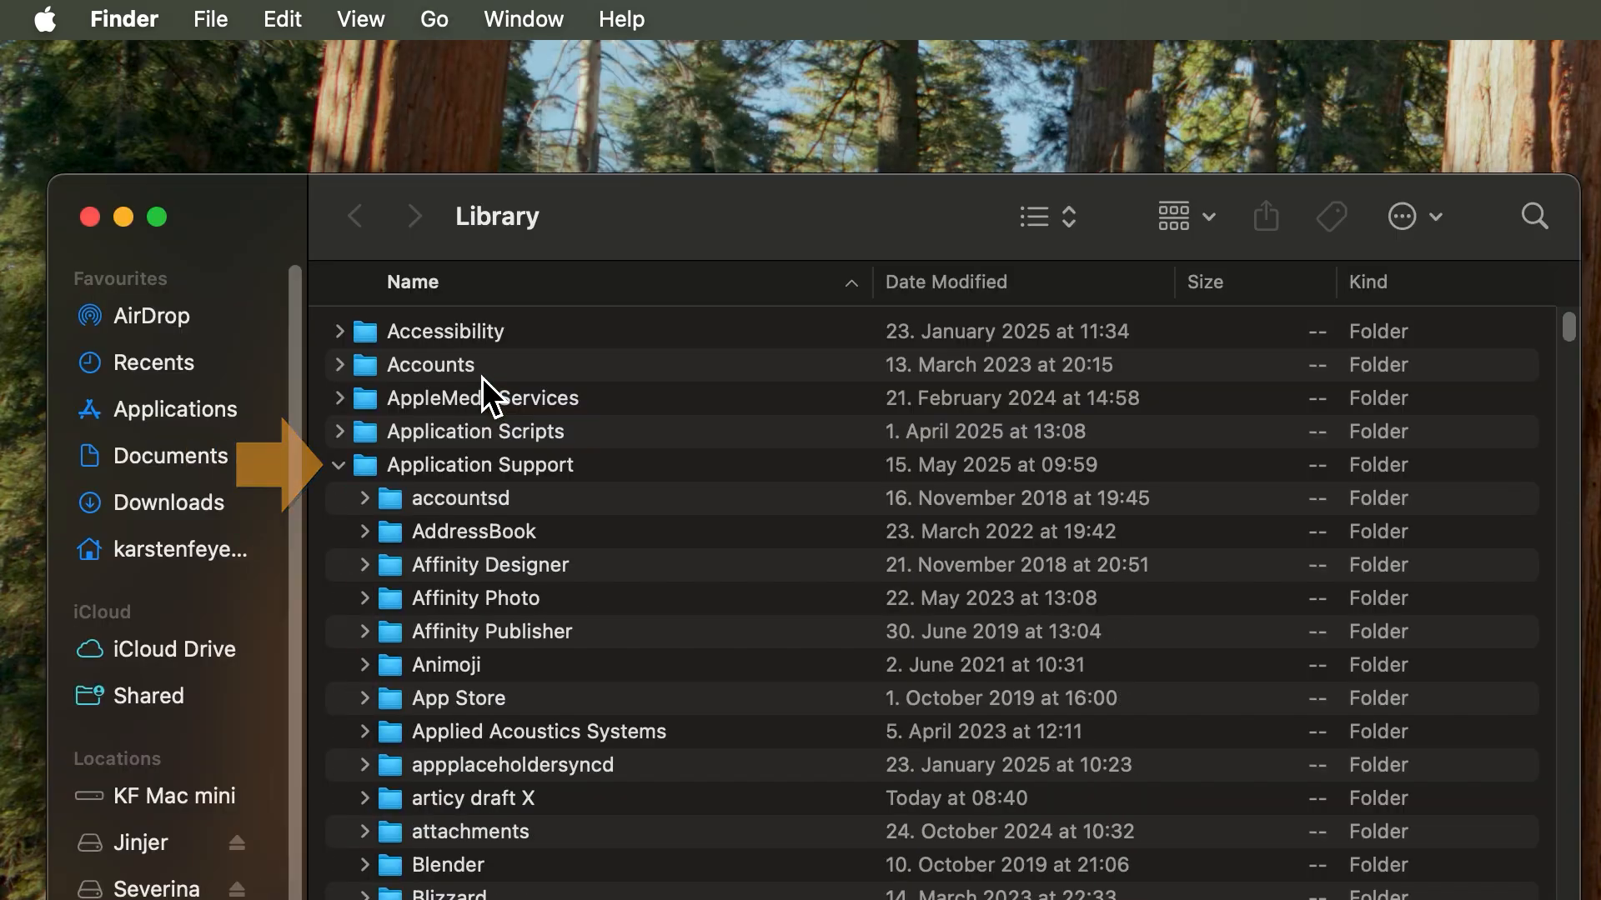
double_click(416, 798)
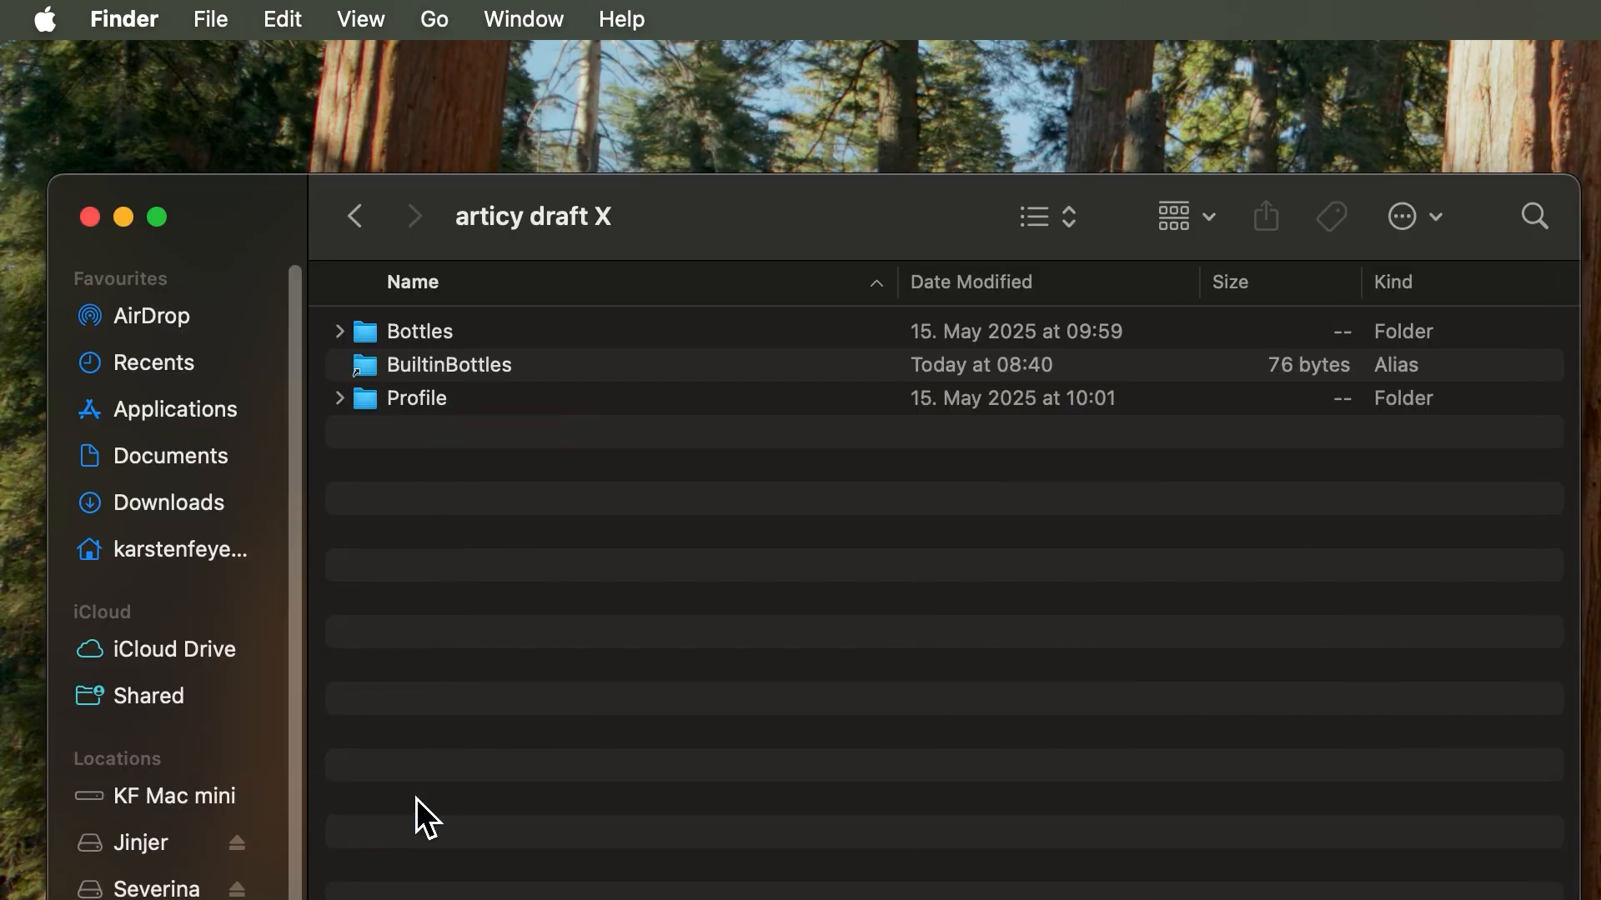
click(344, 403)
click(363, 433)
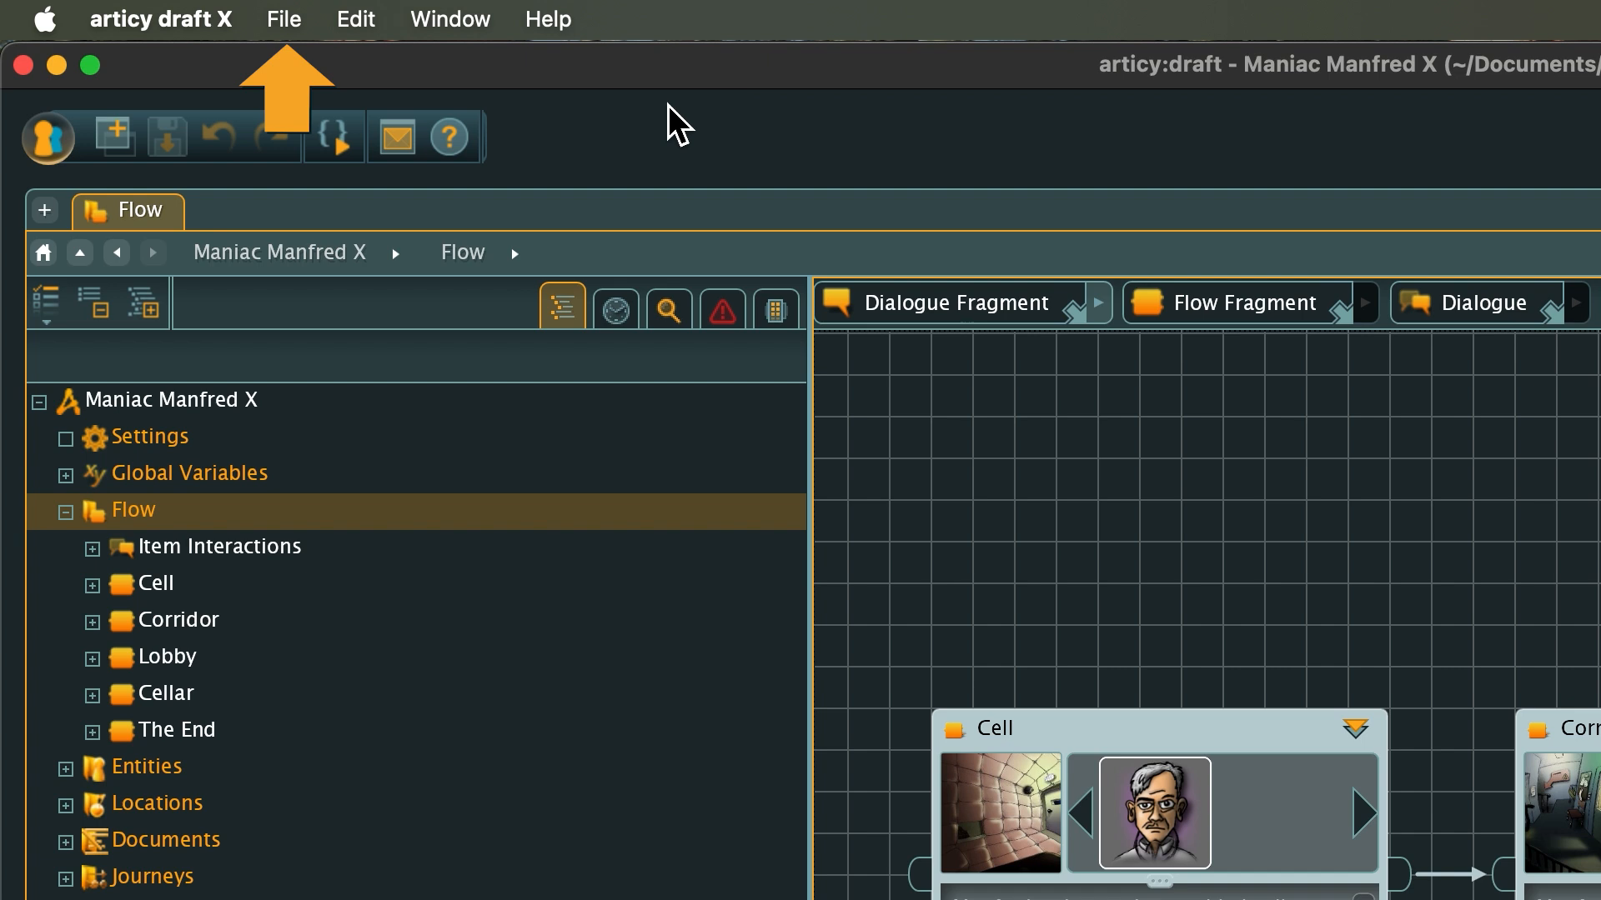
Switch to articy draft X and open its profile folder in Finder
click(301, 25)
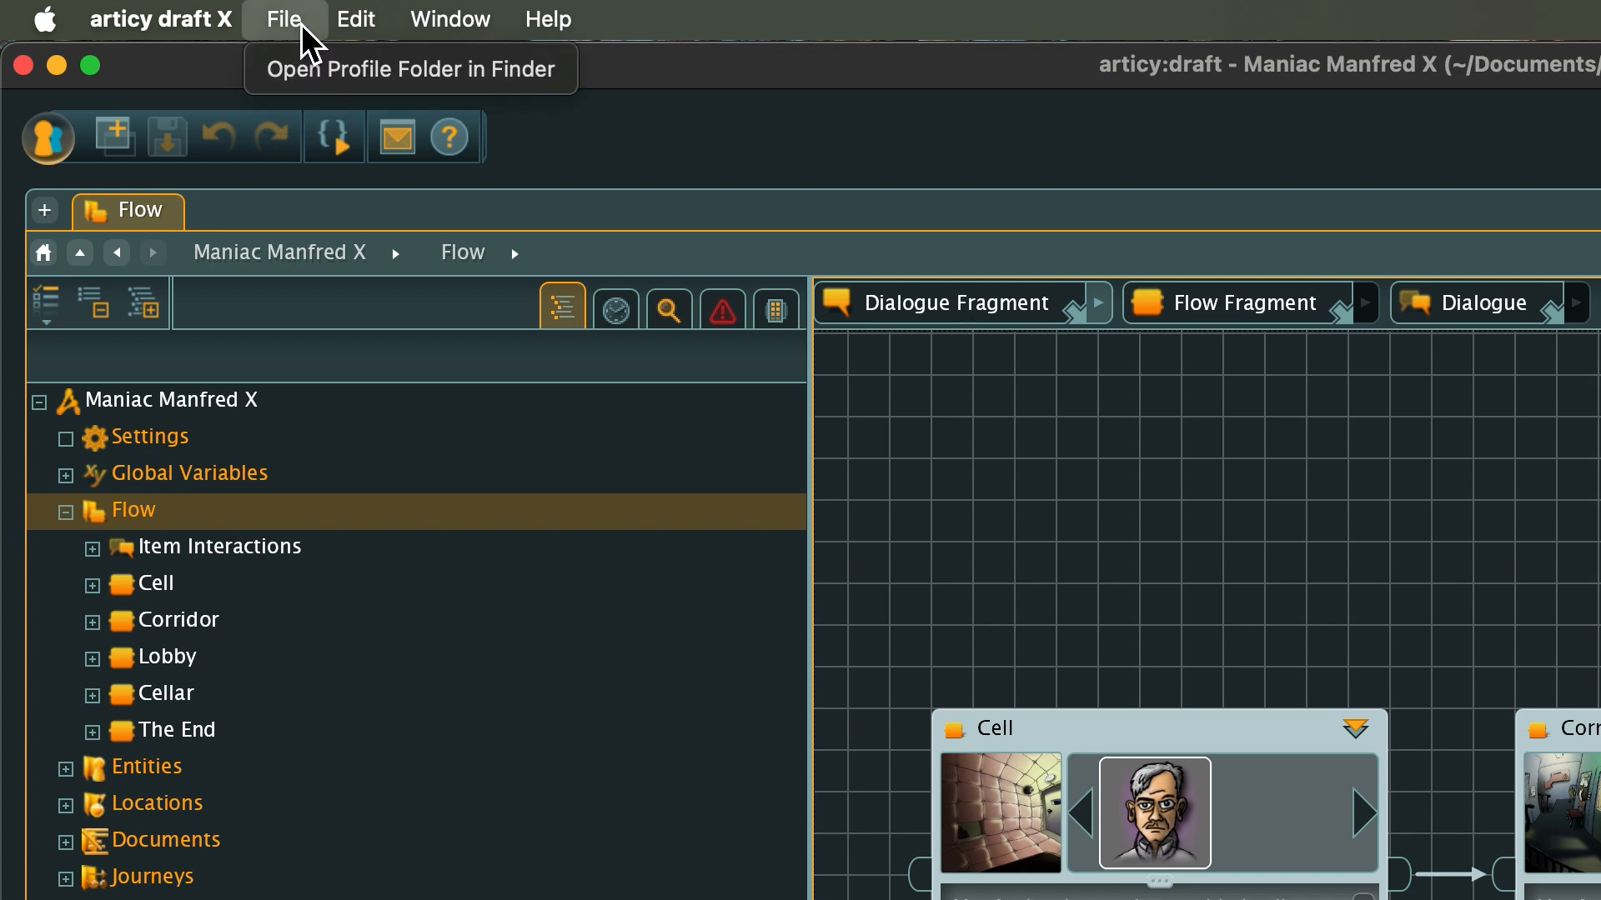
click(332, 70)
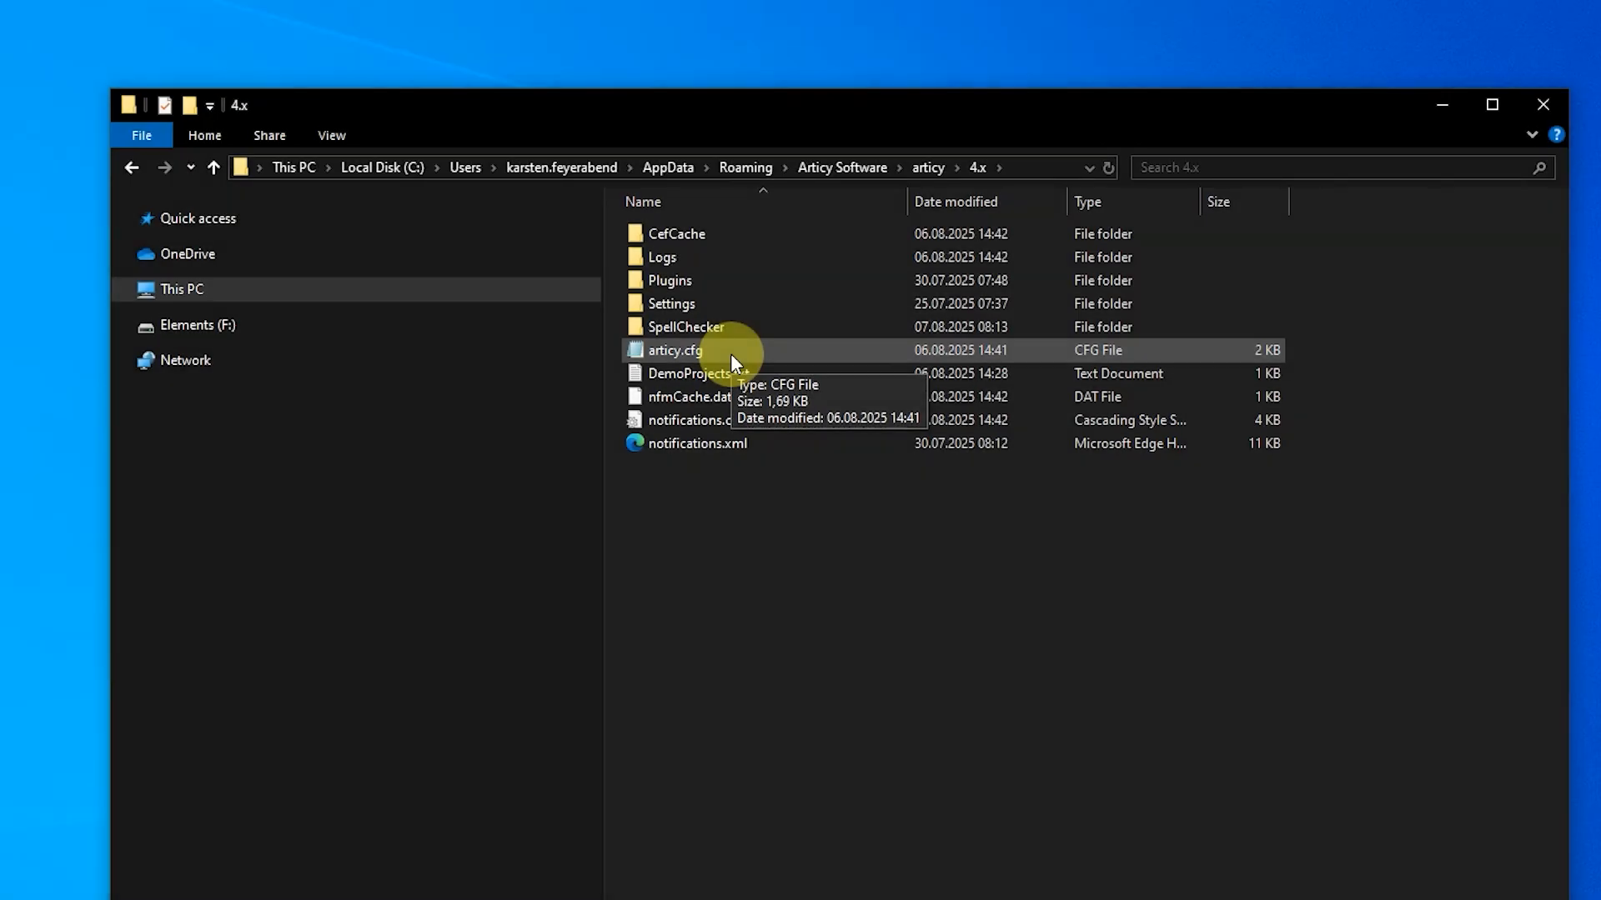
Open articy.cfg from the Windows 4.x folder in Notepad and select the ElevenLabs YOUR_API_KEY placeholder
double_click(730, 354)
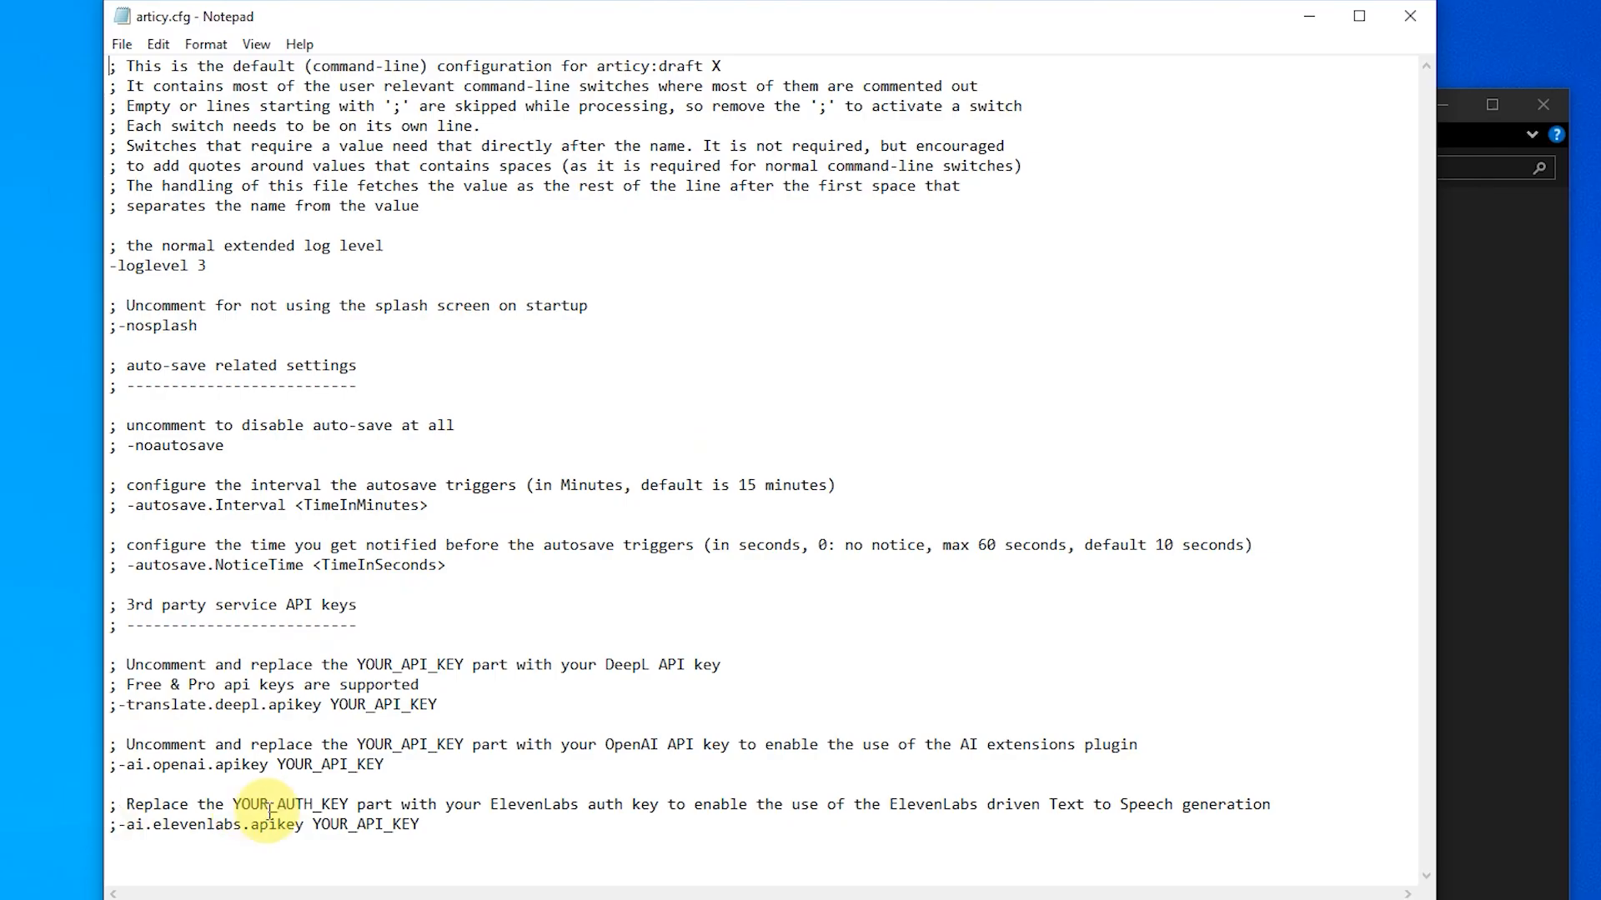
drag(313, 824, 457, 832)
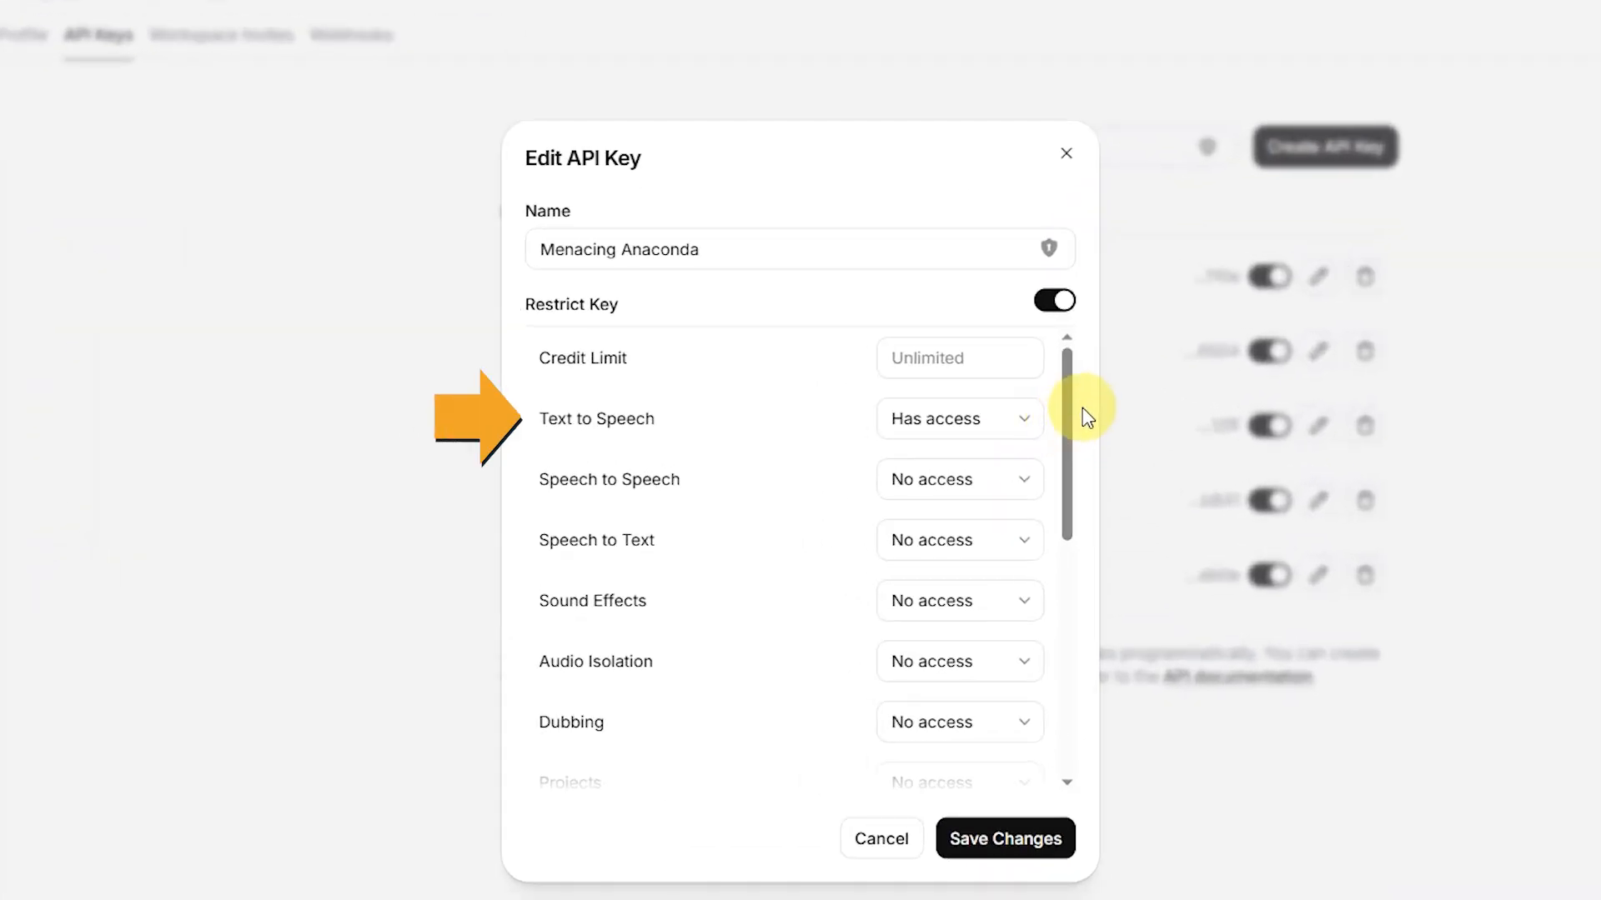
Review the access permissions of the restricted API key in its edit dialog on the ElevenLabs site
drag(1070, 415, 1068, 573)
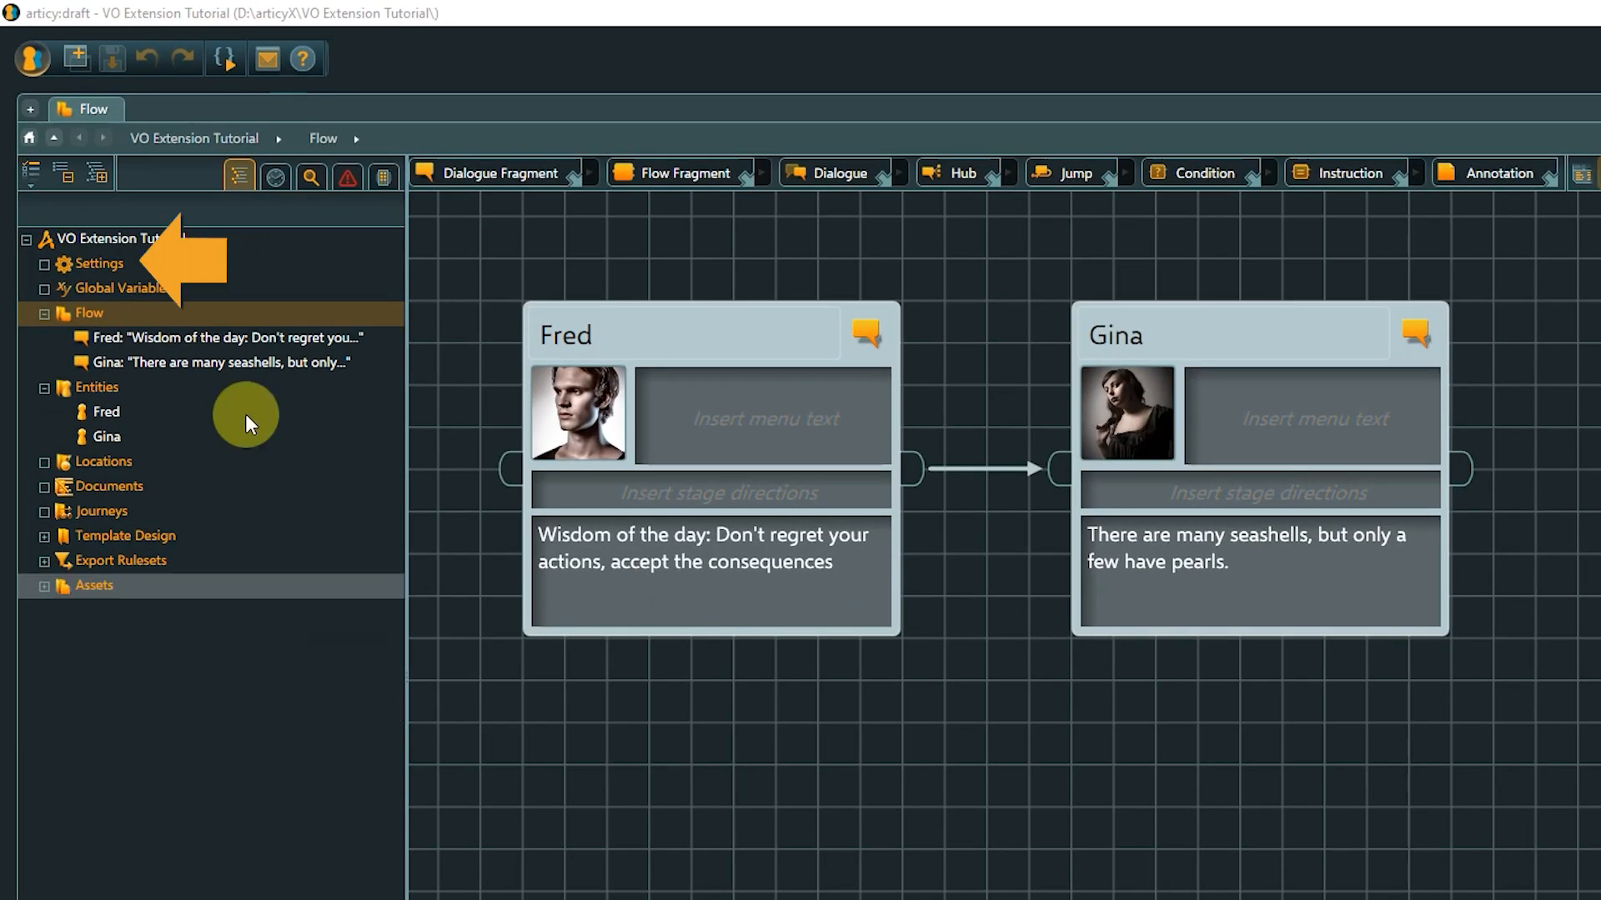
Enable voice-over for English in the localization settings of the VO Extension Tutorial project in articy:draft
click(107, 263)
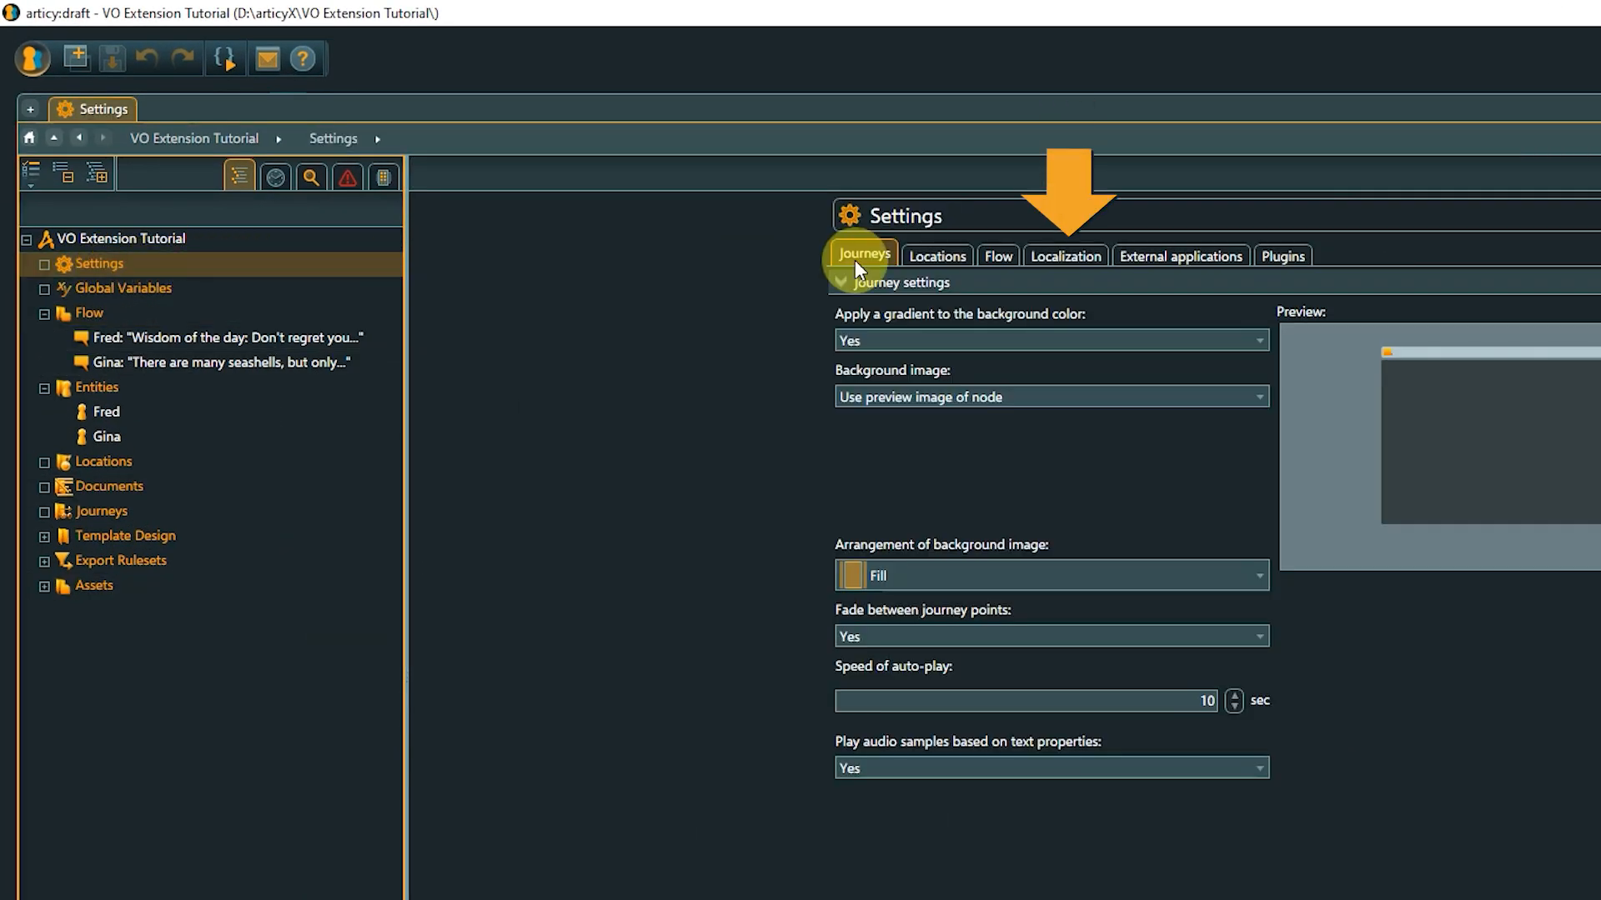
click(1051, 252)
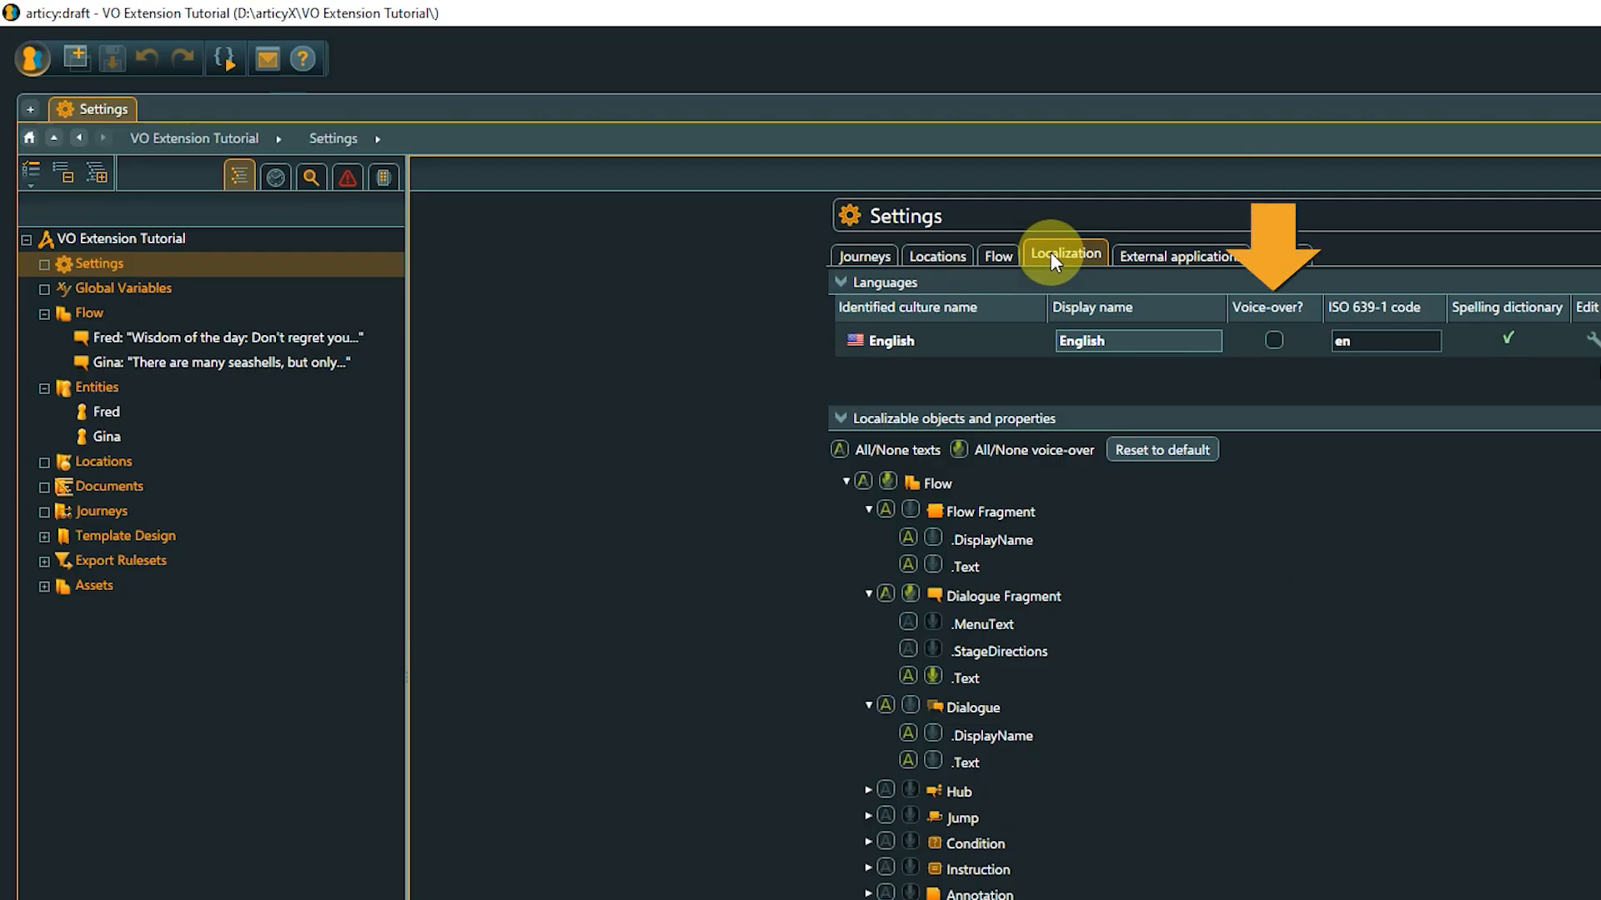
click(1270, 342)
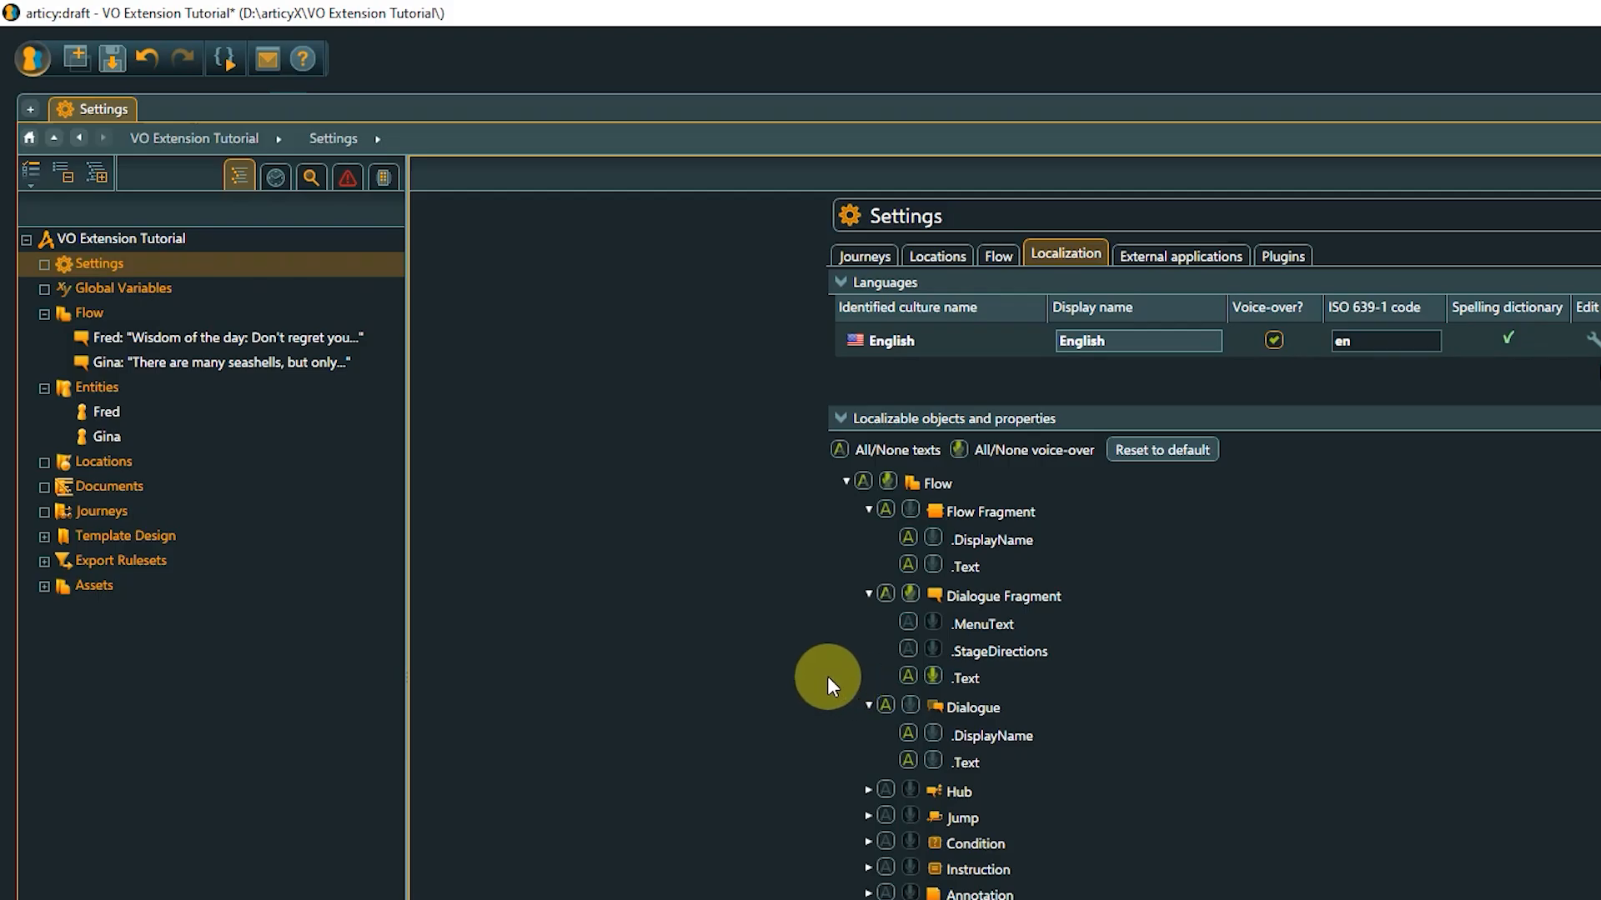
Show the project's flow and check the AI assisted VO options for language and text property
click(83, 314)
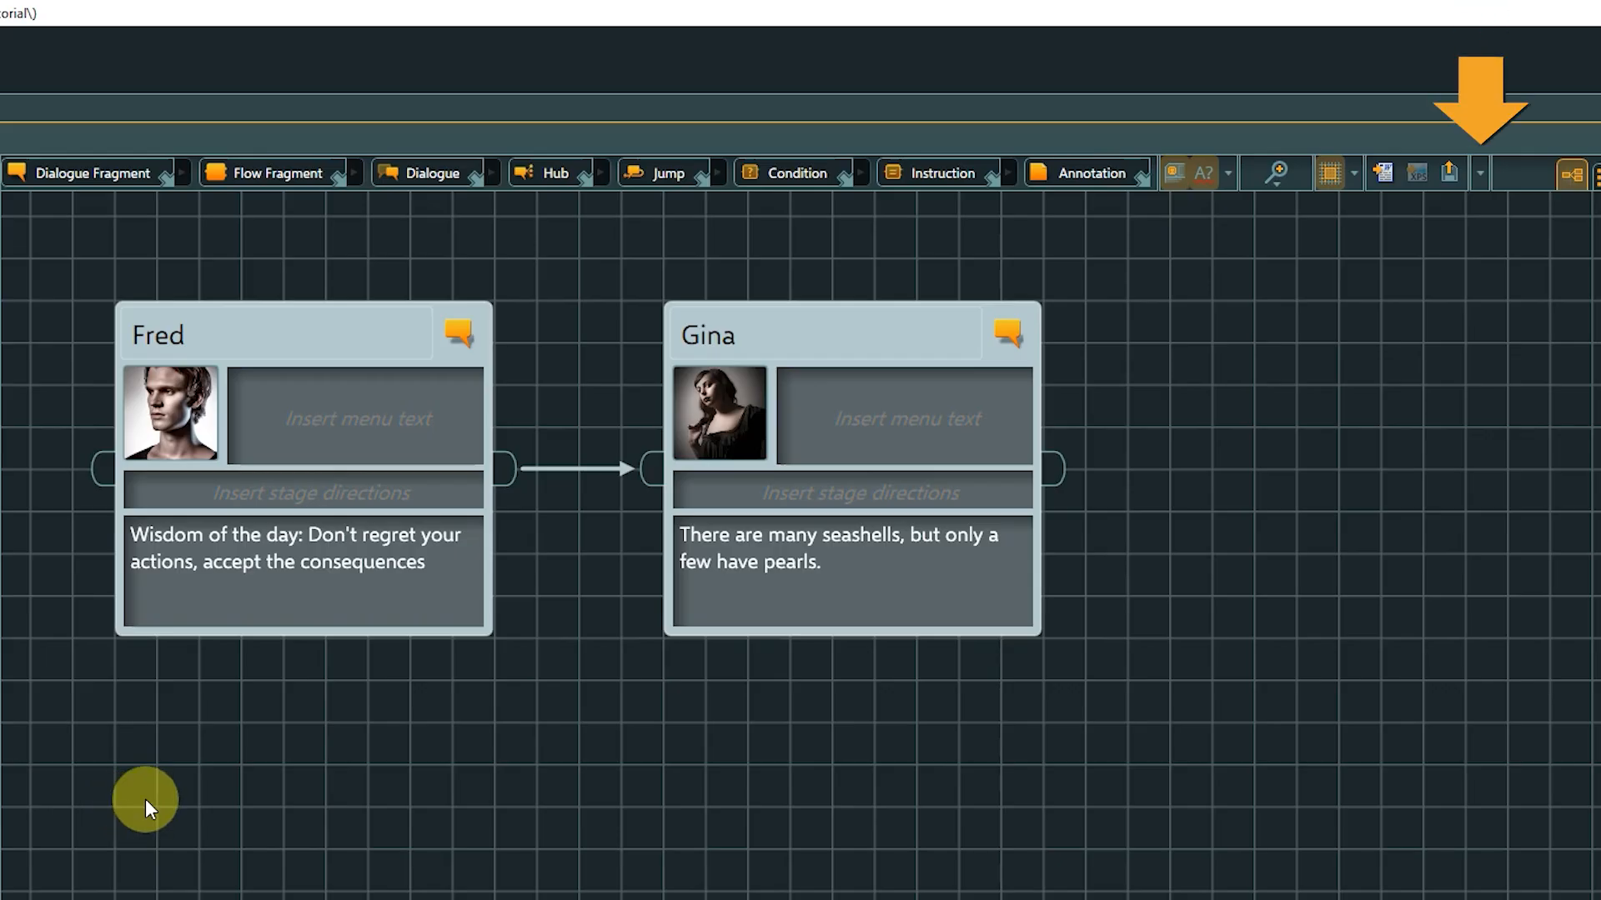
click(1328, 174)
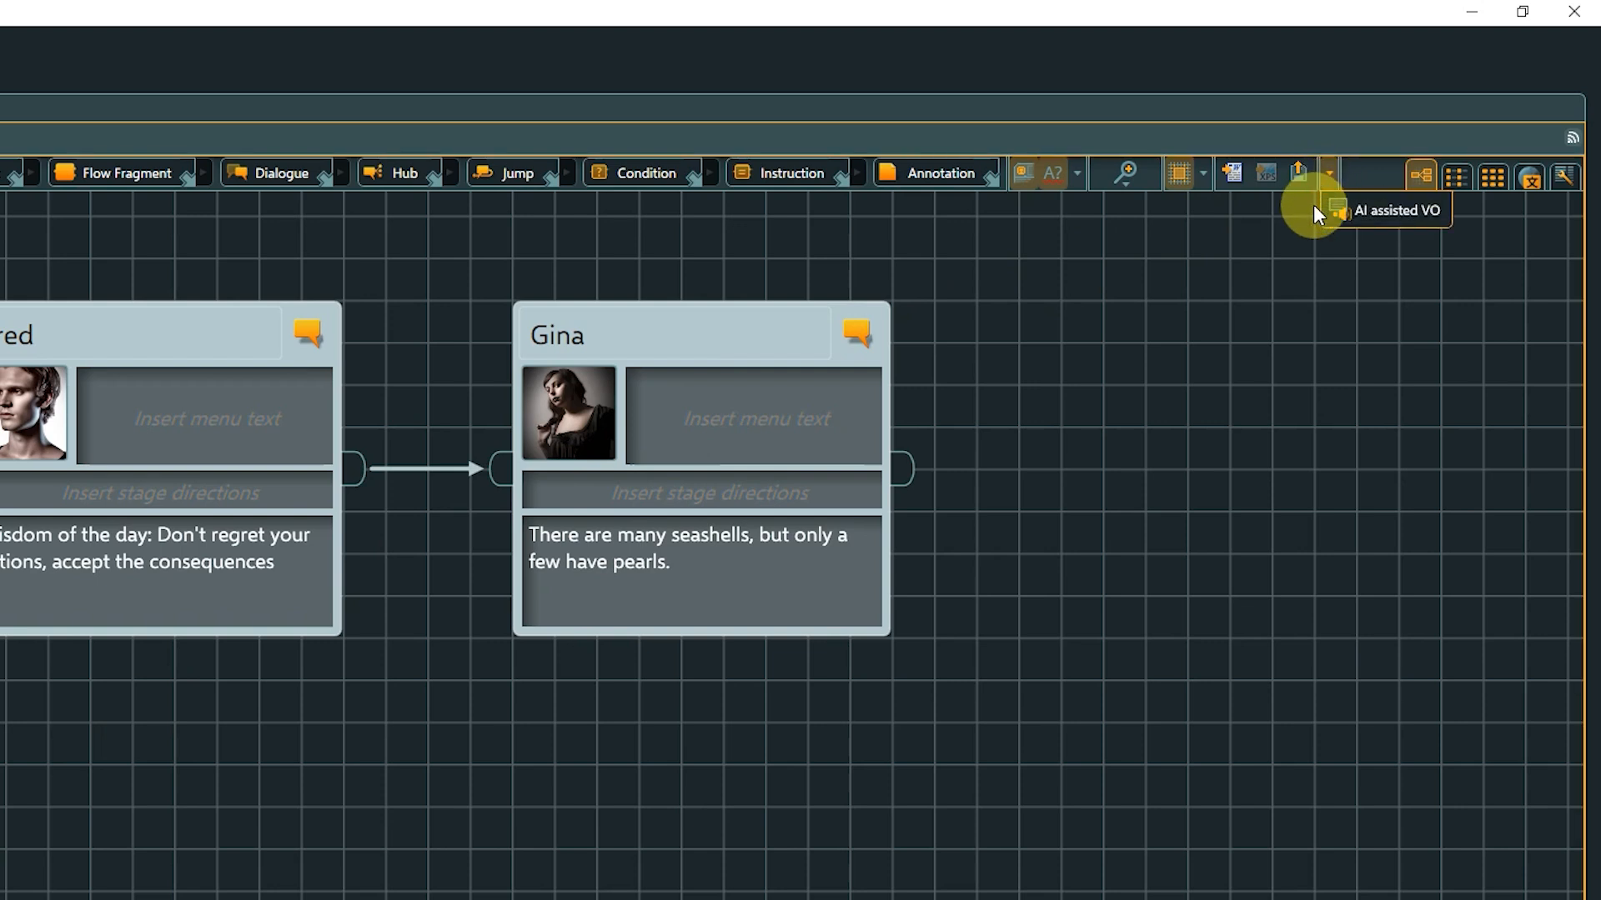
click(1364, 212)
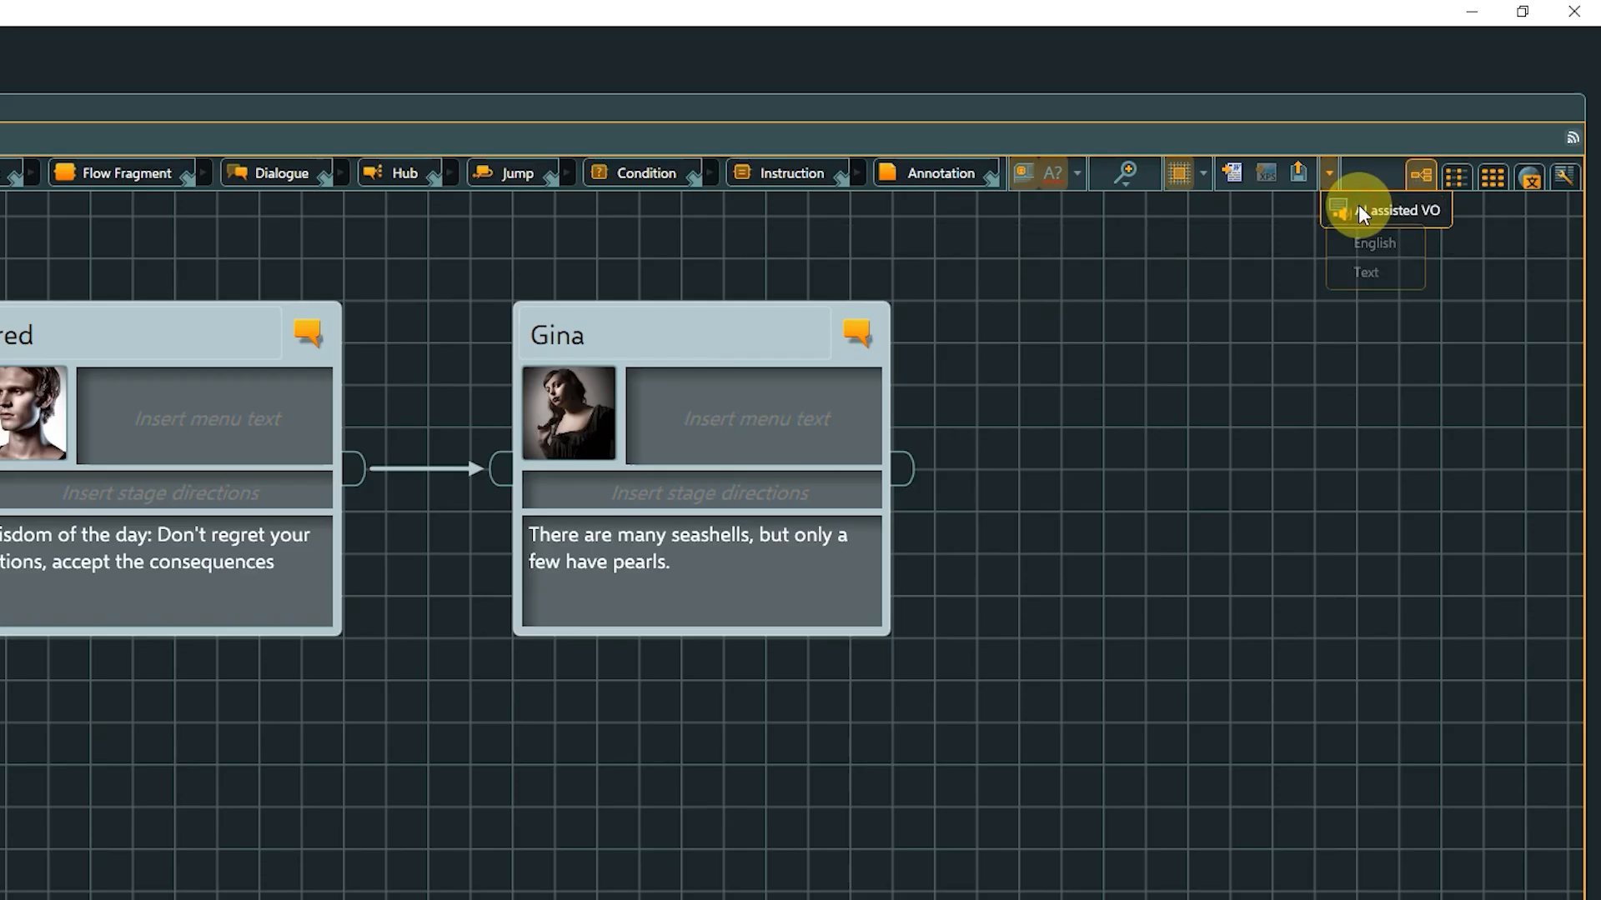
click(1382, 250)
click(1399, 215)
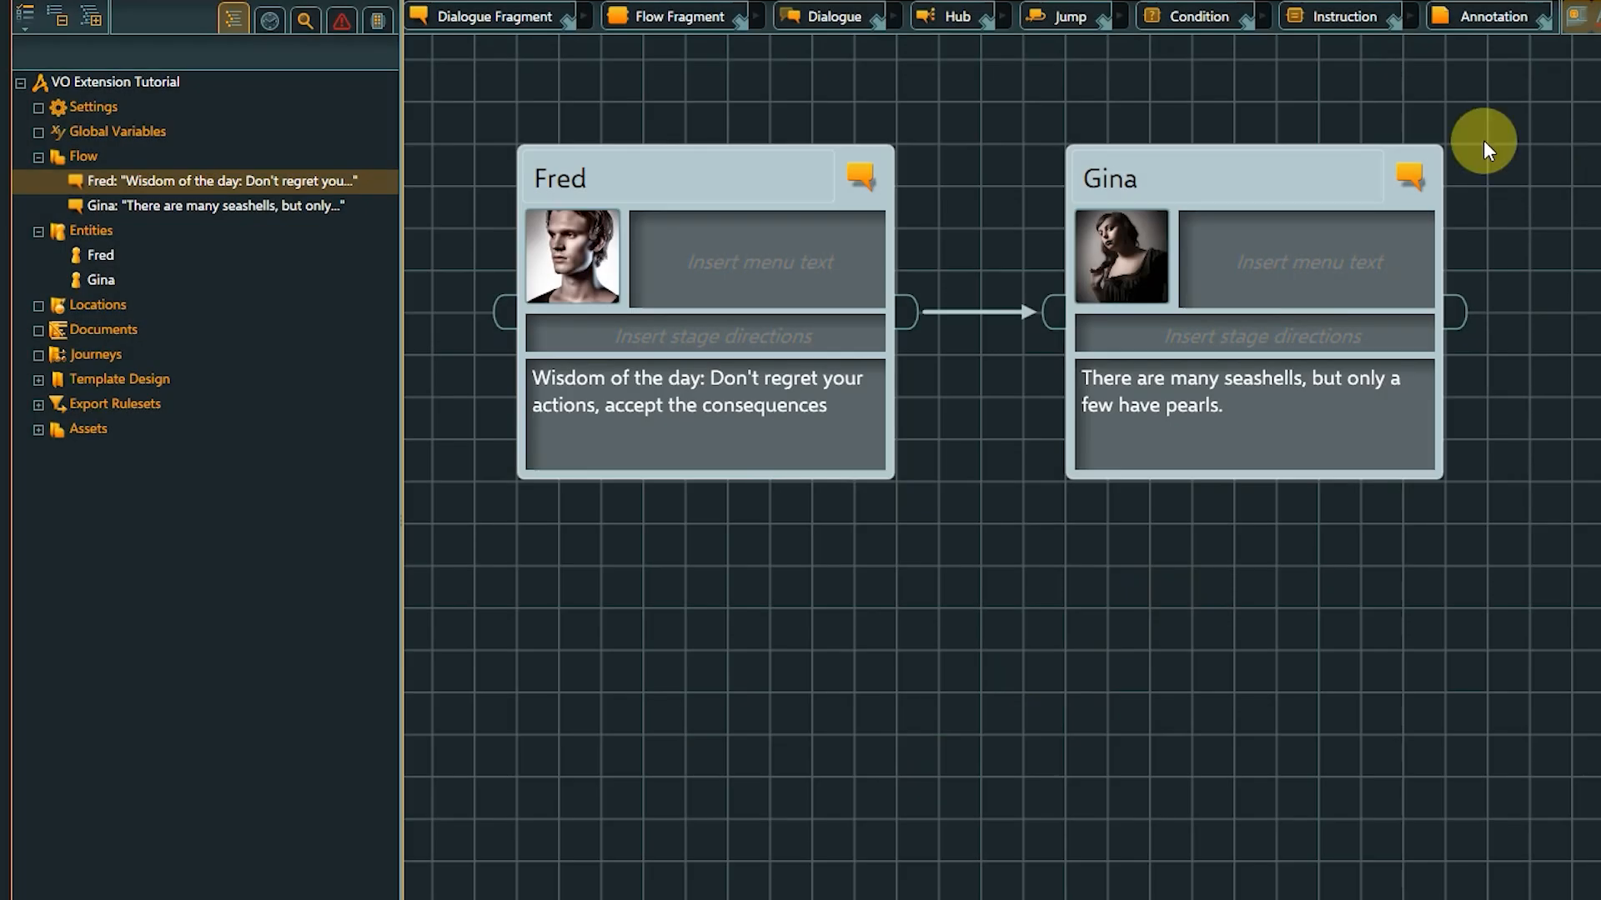
Generate AI assisted VO in English (en) for the text of the Fred and Gina dialogue fragments, and close the report
drag(637, 107, 1194, 368)
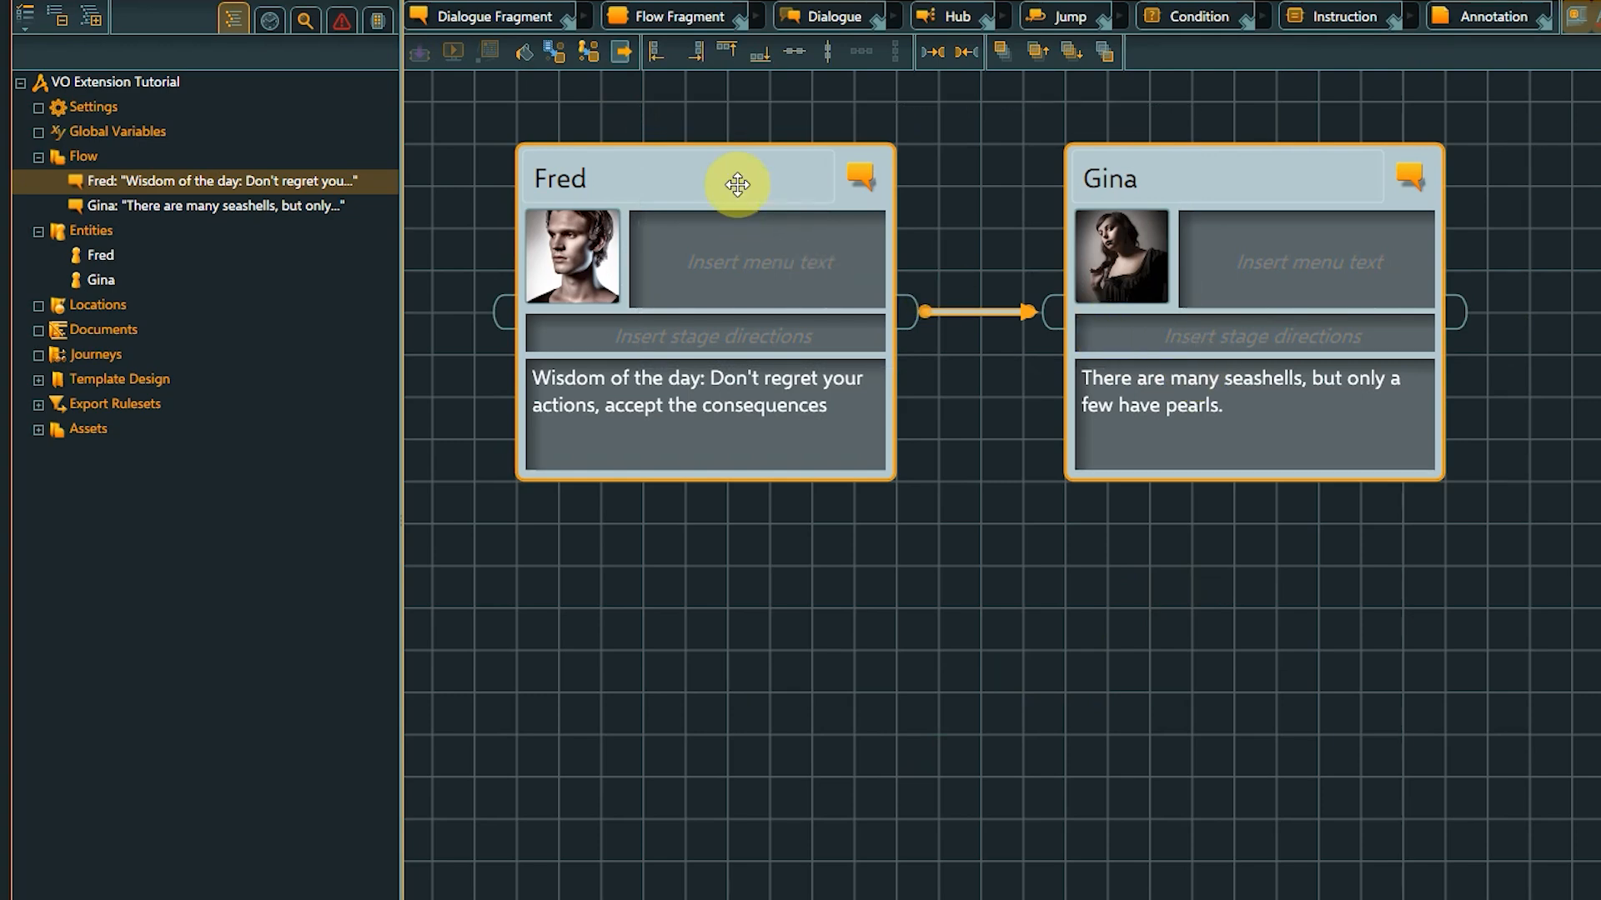
right_click(721, 164)
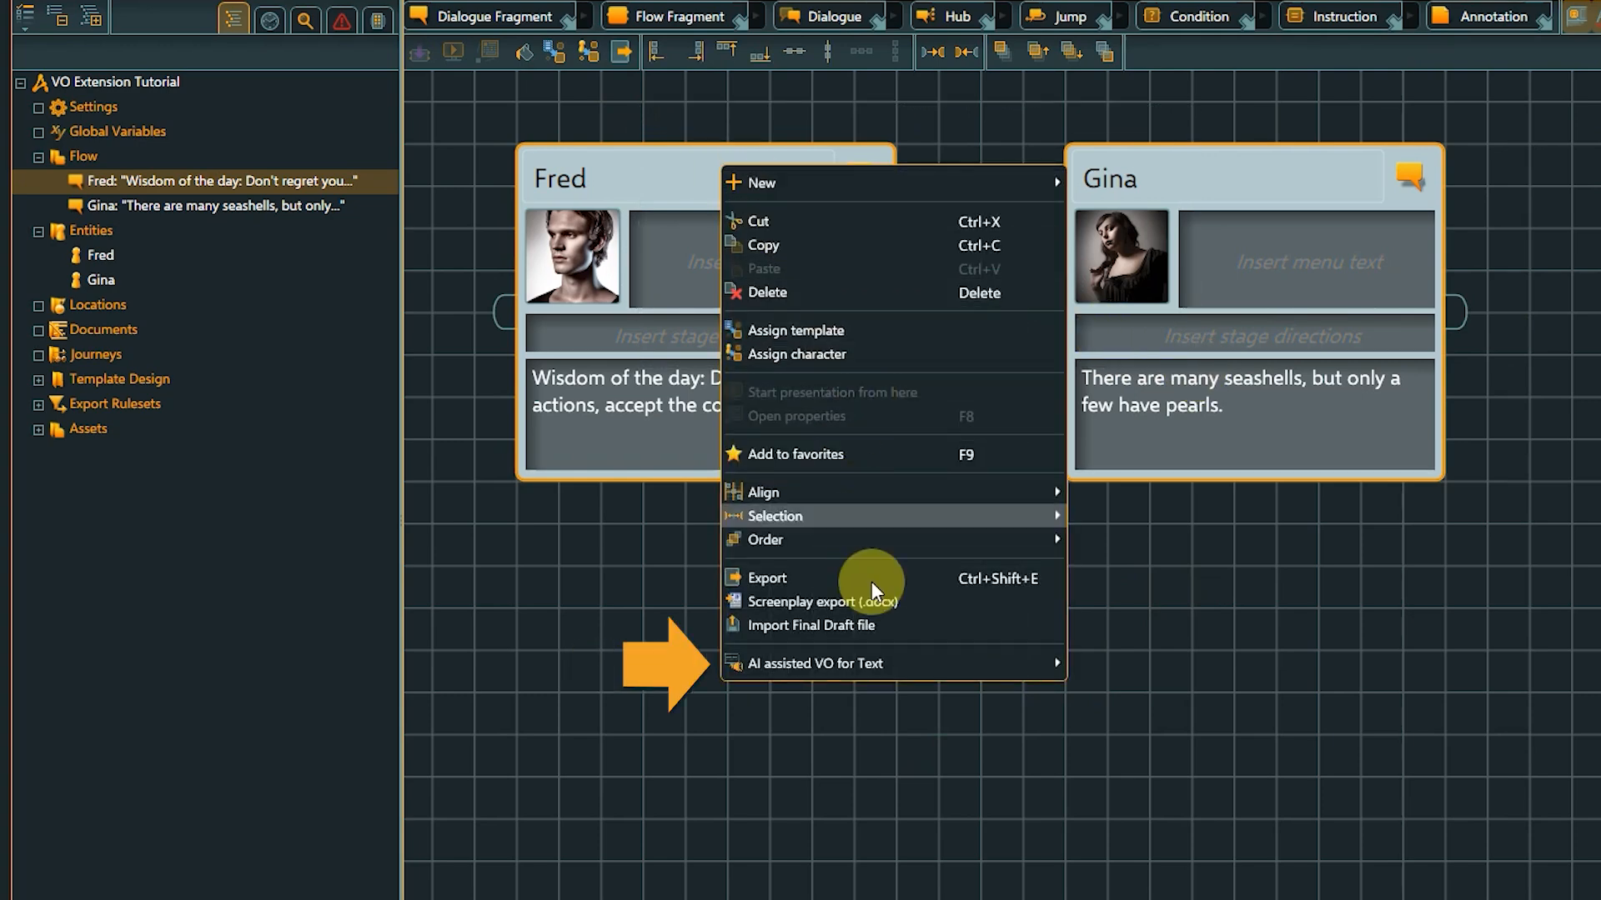
mouse_move(938, 665)
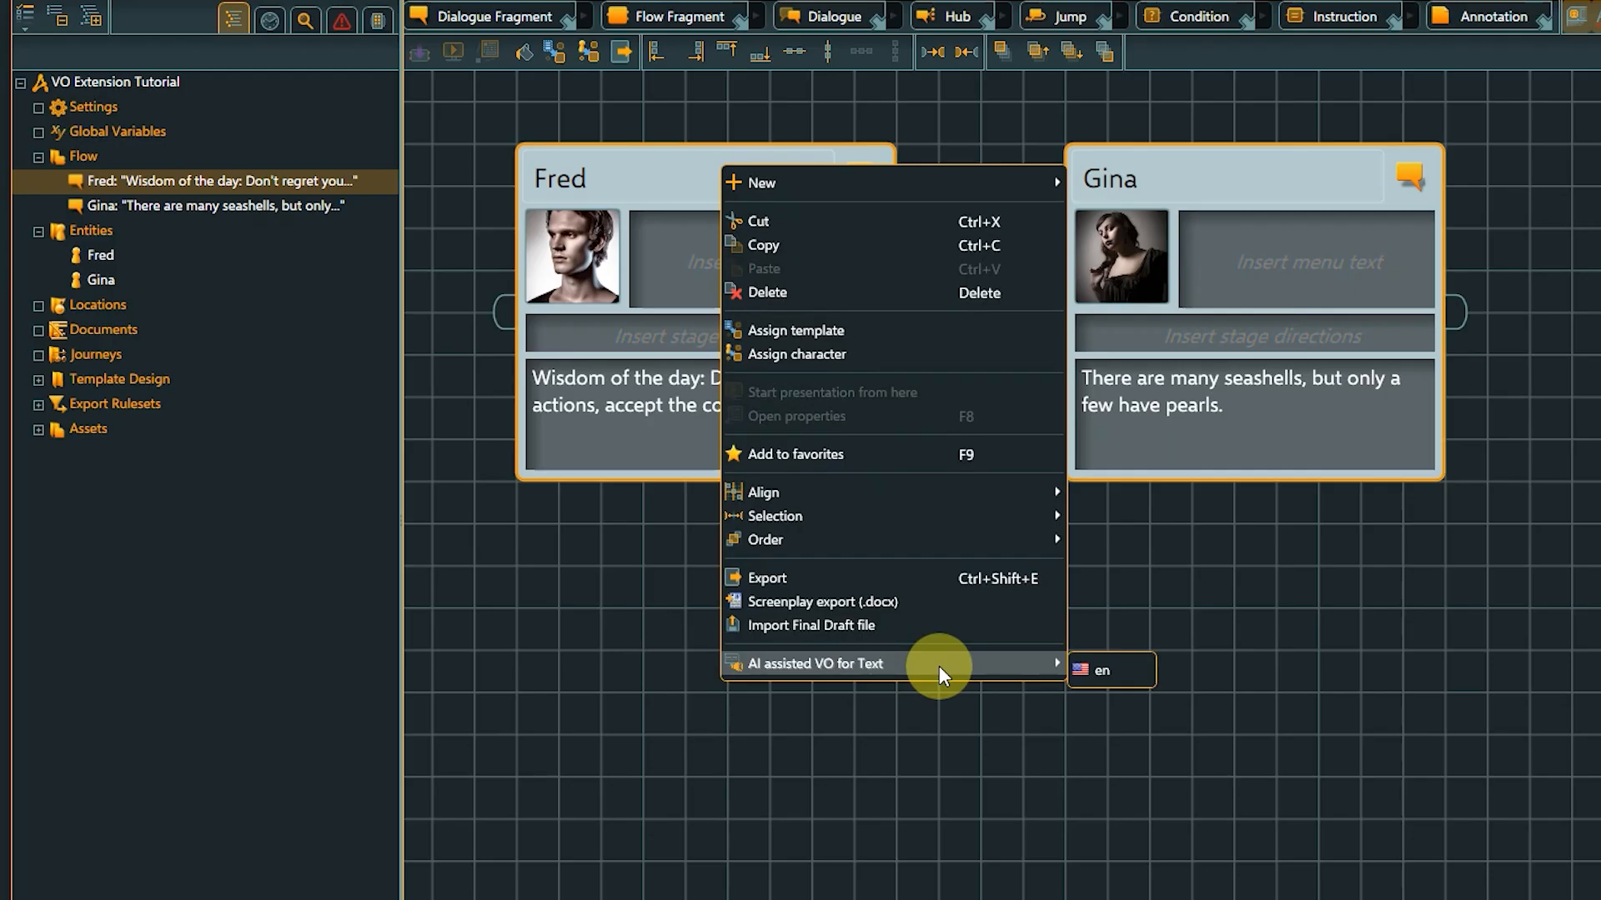
click(1129, 670)
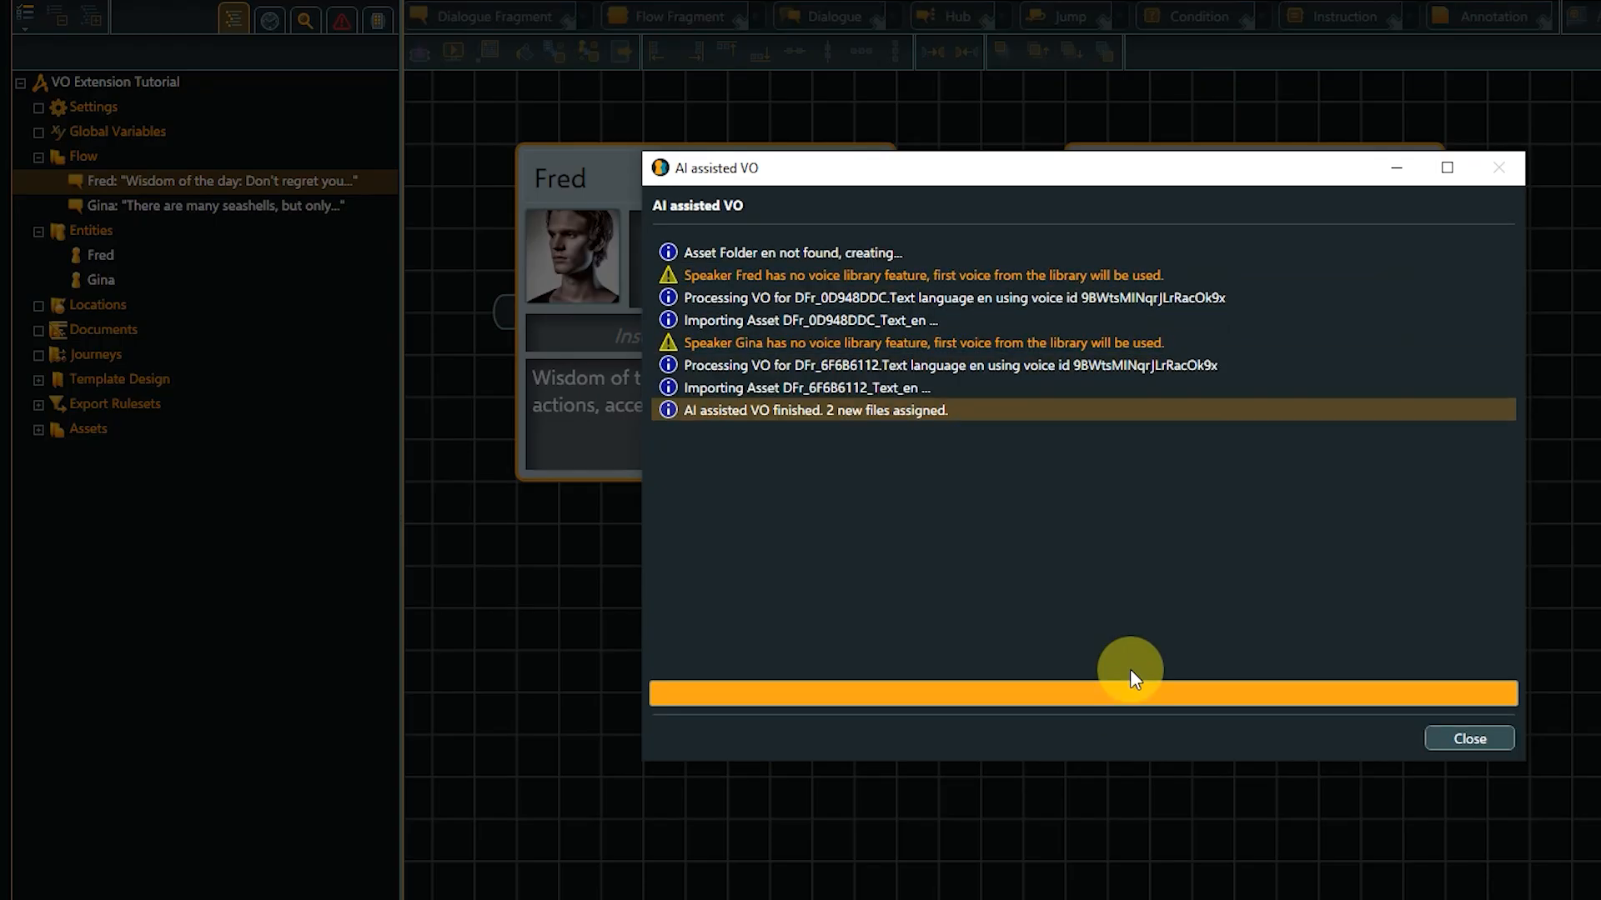
click(1463, 736)
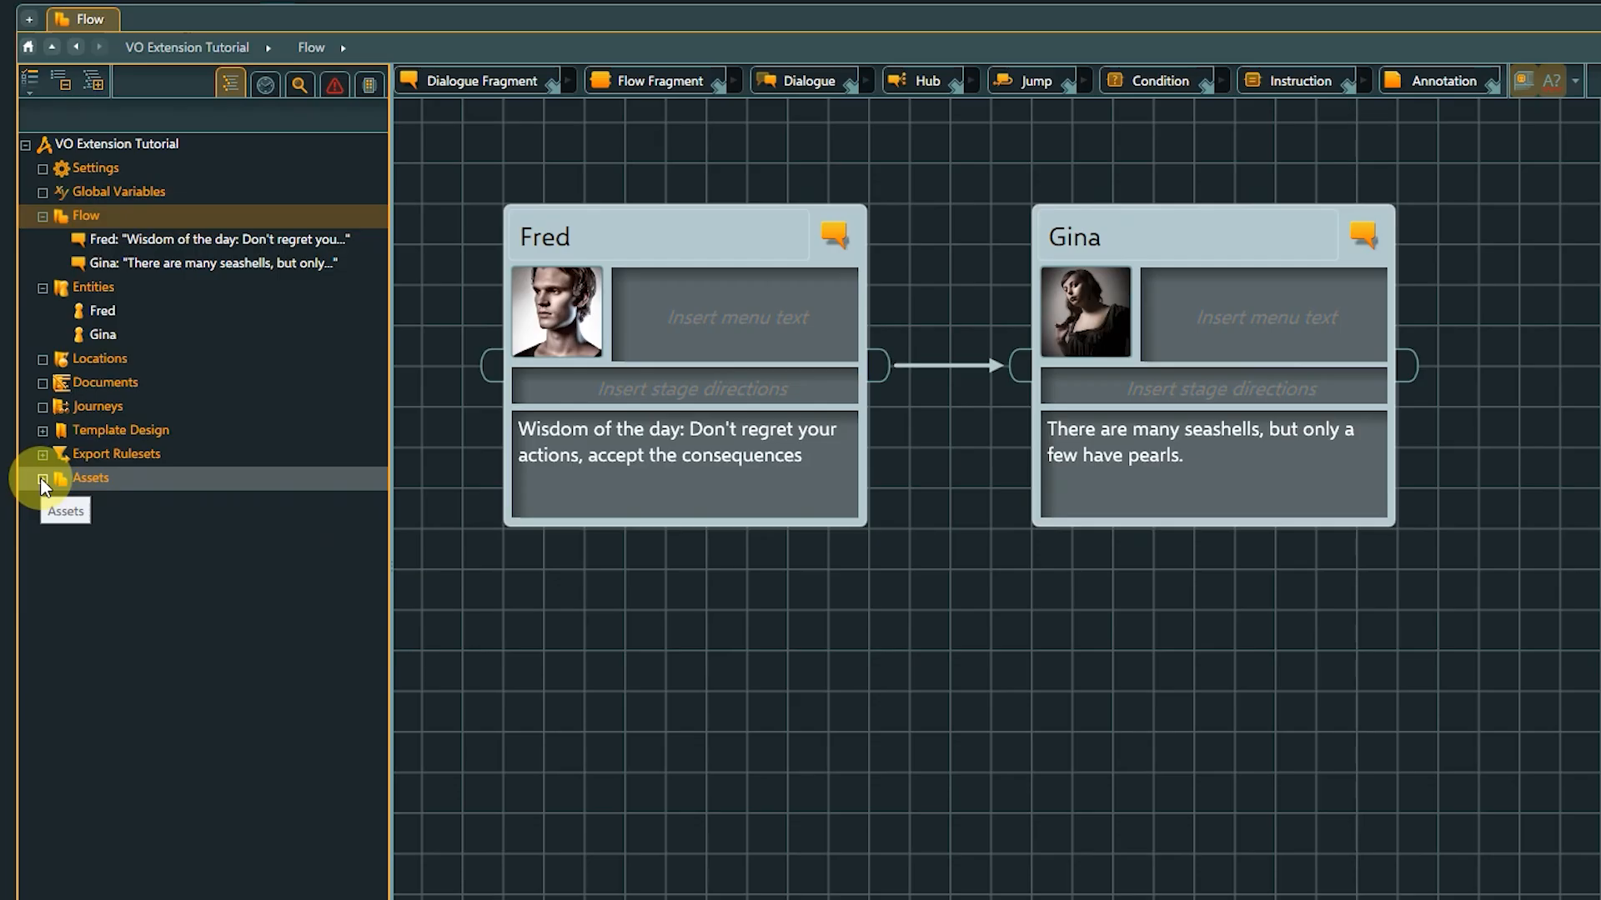
Expand the project's Assets down to Audio and show the contents of its en folder
click(41, 479)
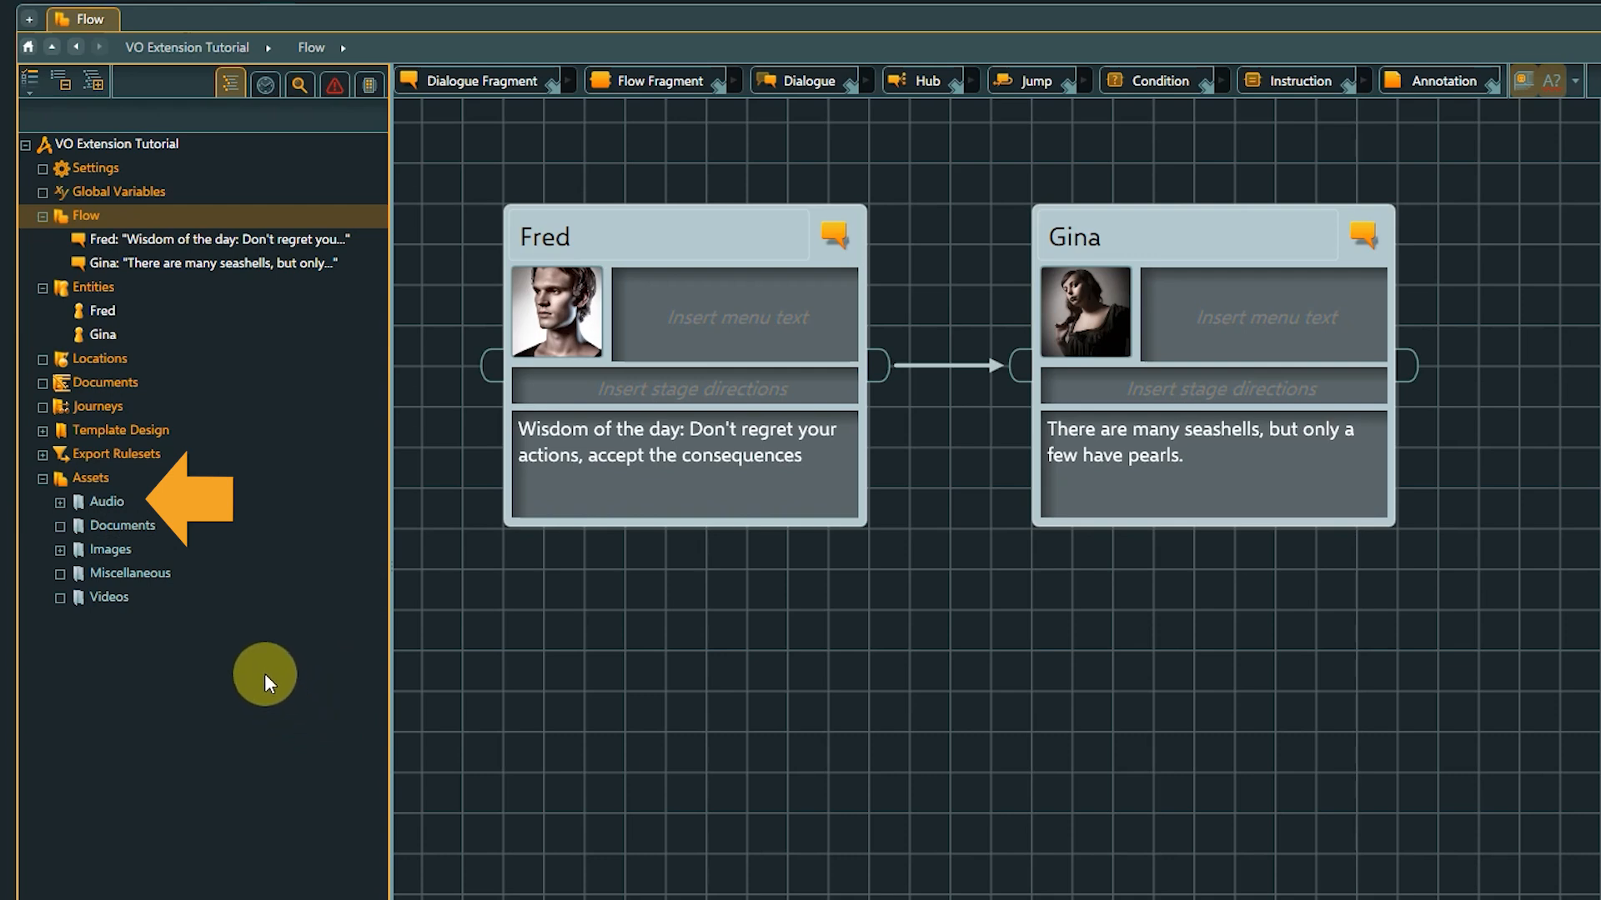
click(60, 502)
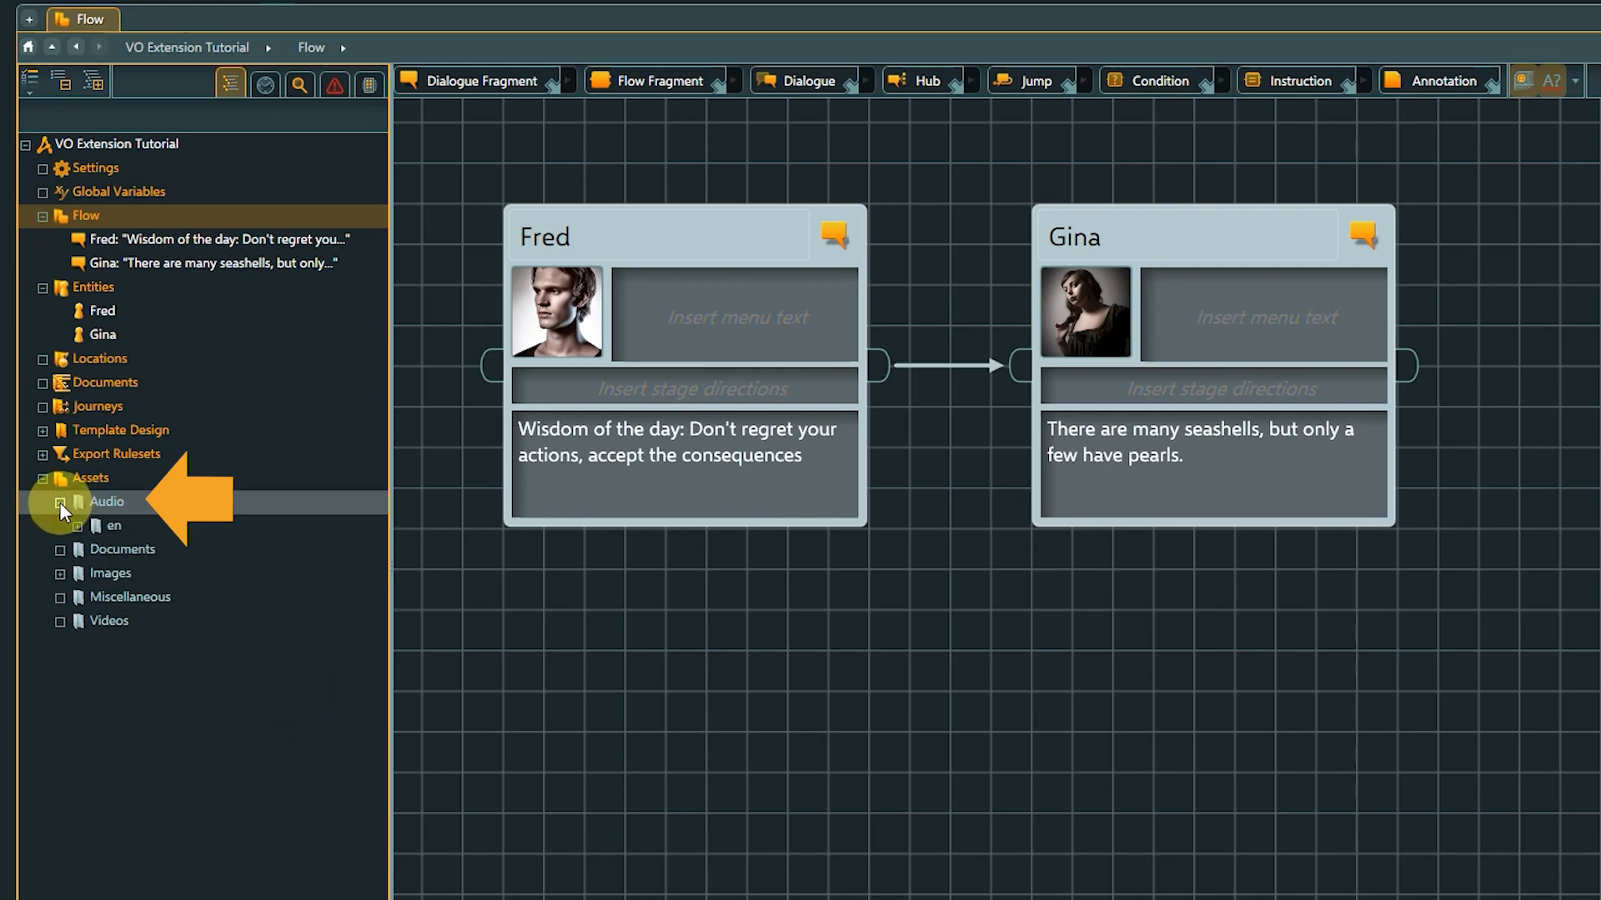
click(124, 524)
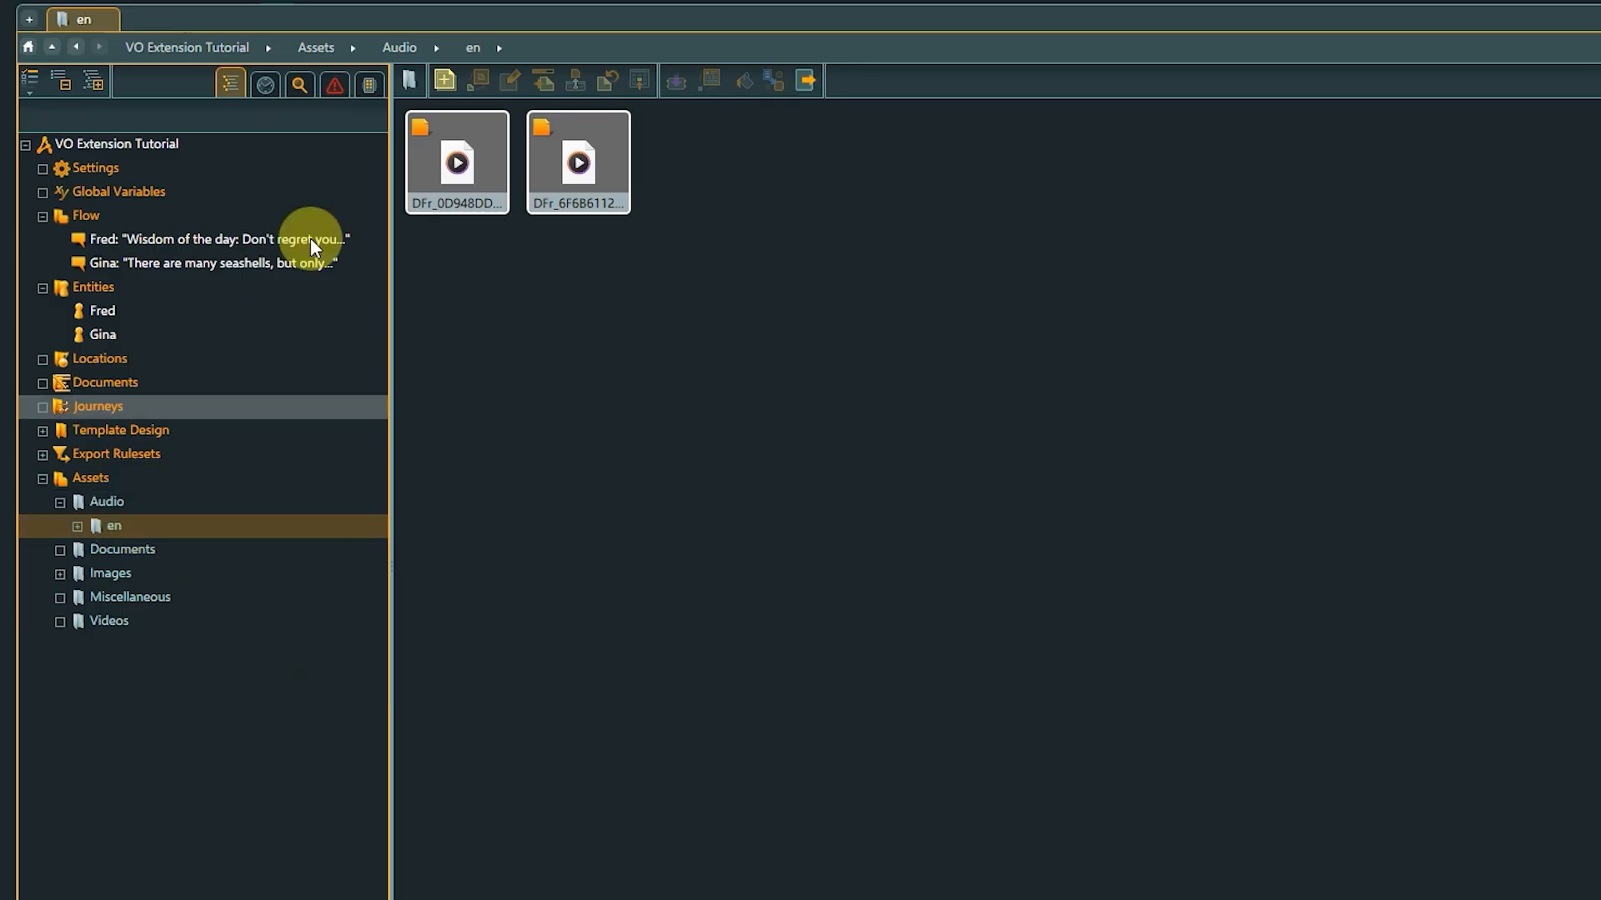
Open the containing folder of the DFr_0D948DDC_Text_en audio asset and play the asset's waveform preview
right_click(477, 158)
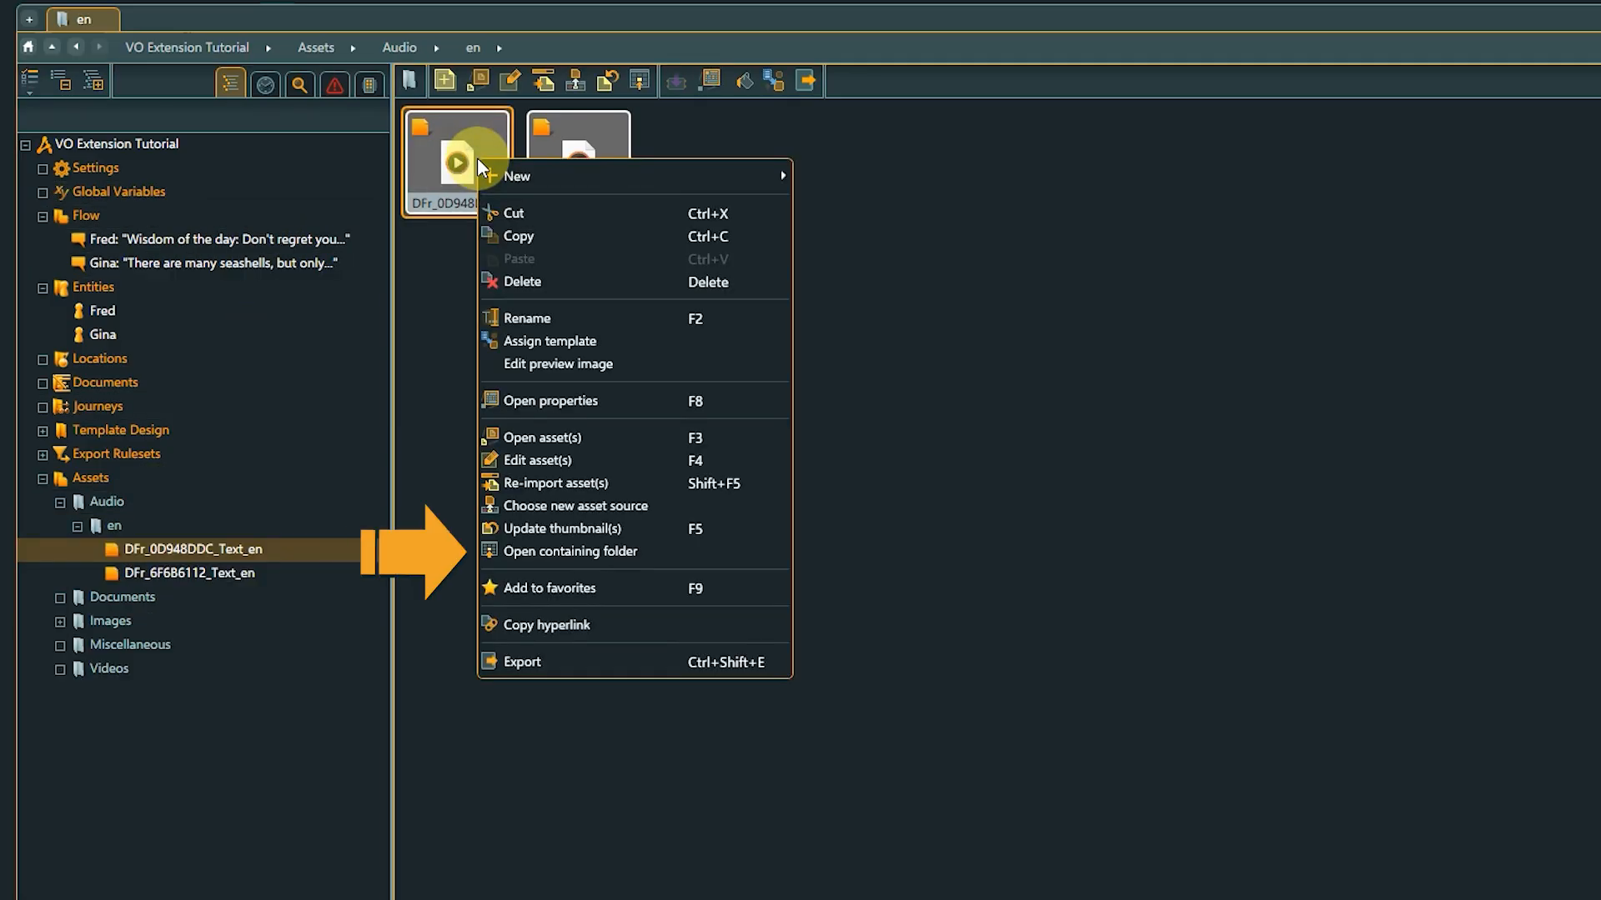
click(624, 546)
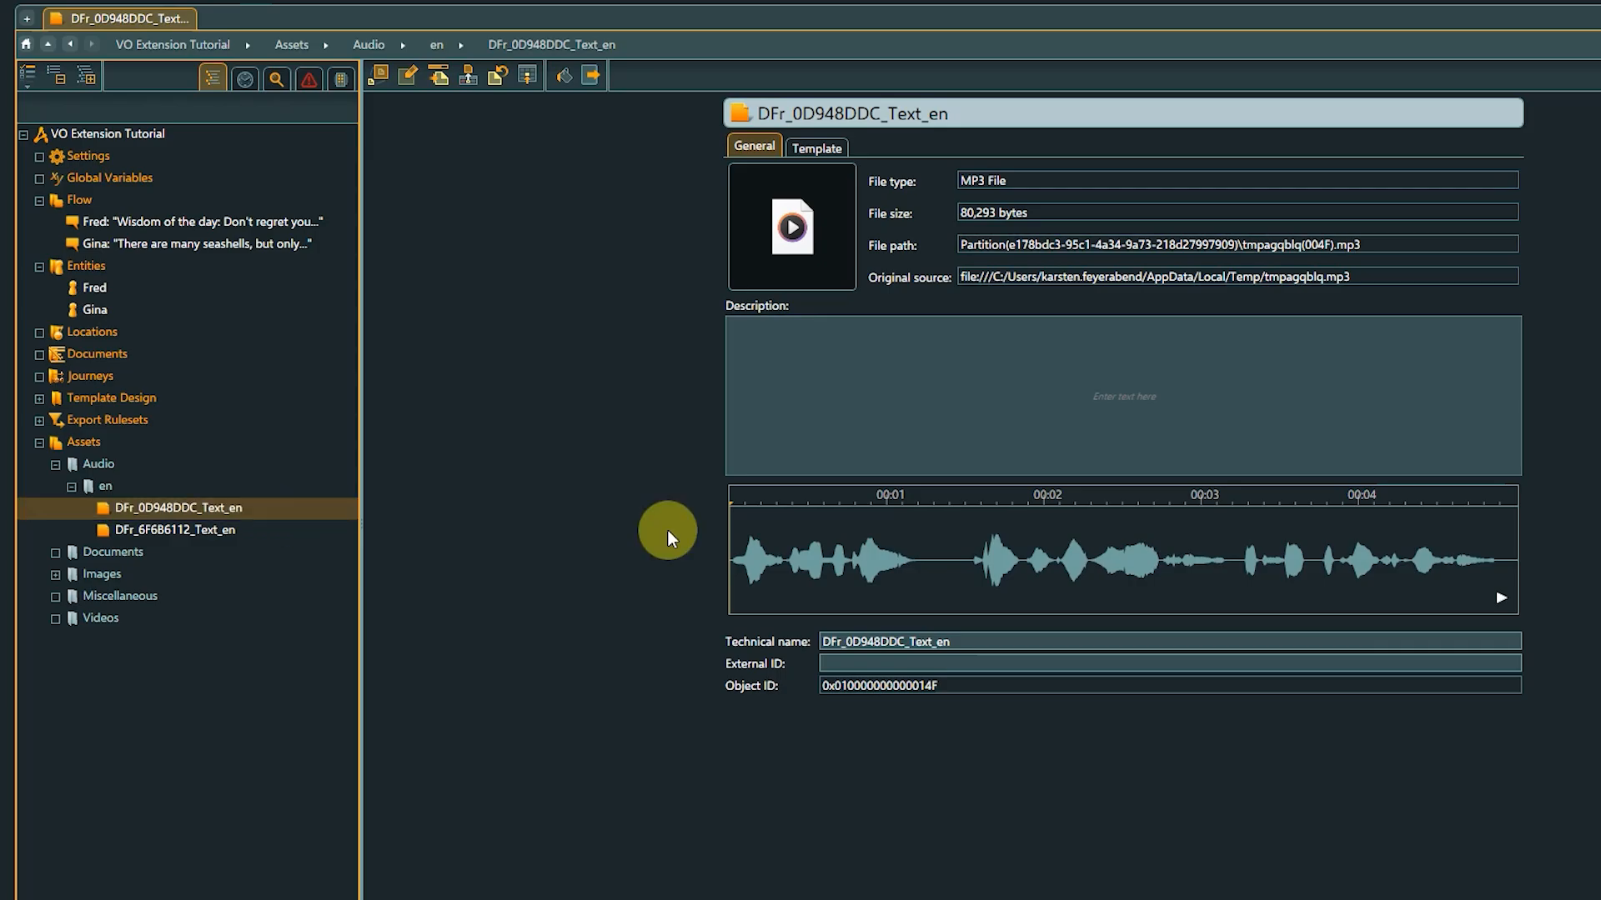
click(1504, 594)
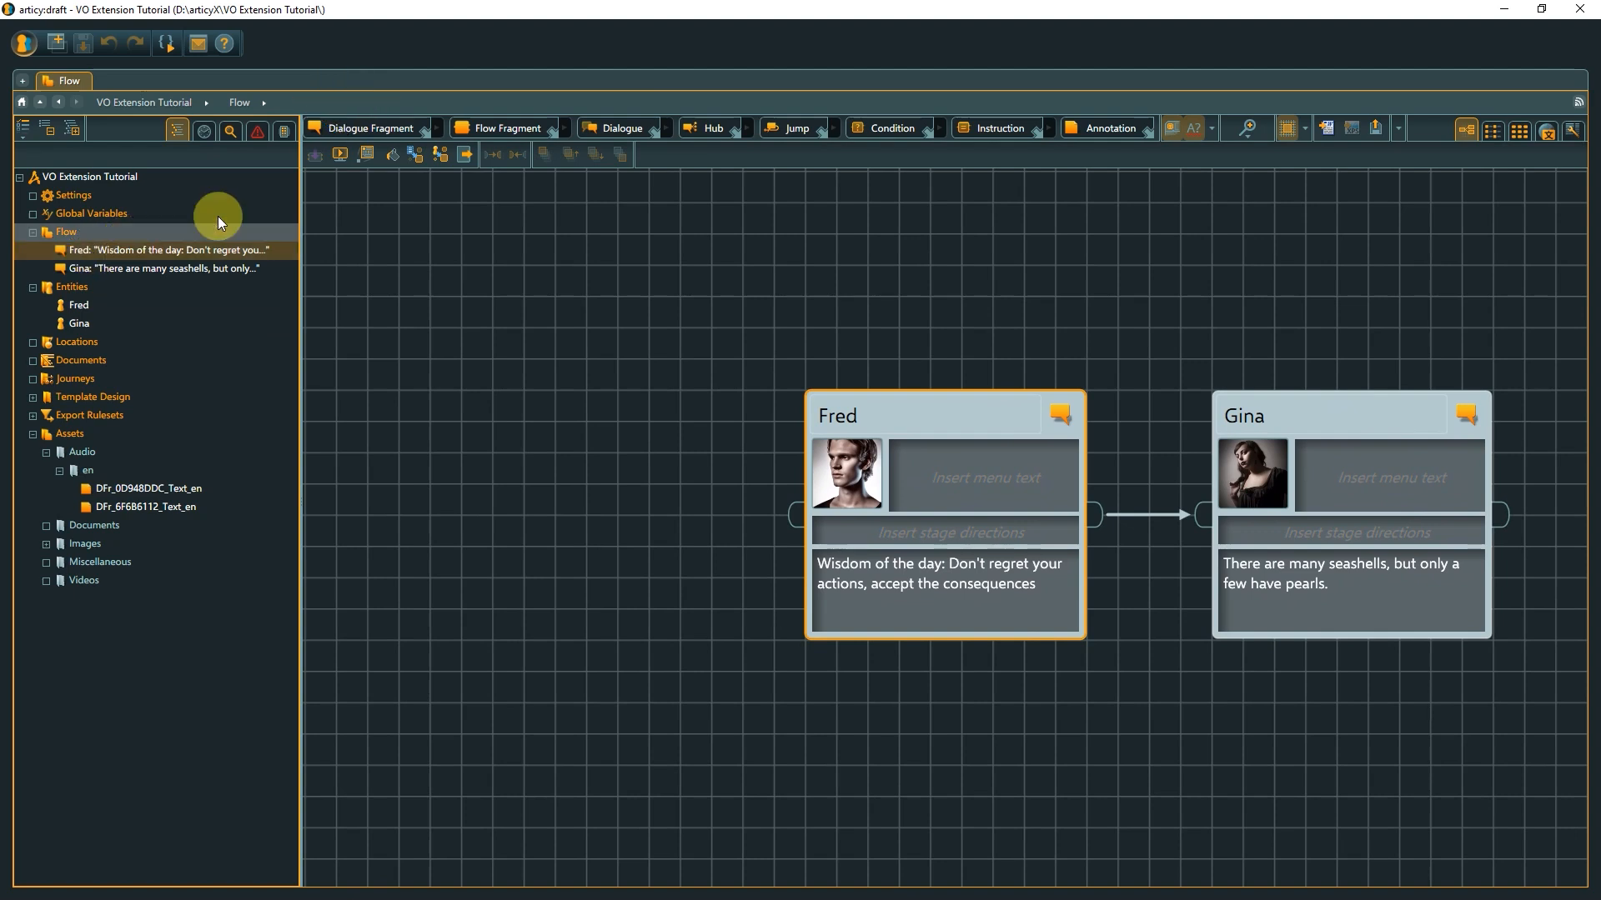
Present the flow from Fred's dialogue fragment and advance to the following one, and show the flow in the localization view
click(347, 160)
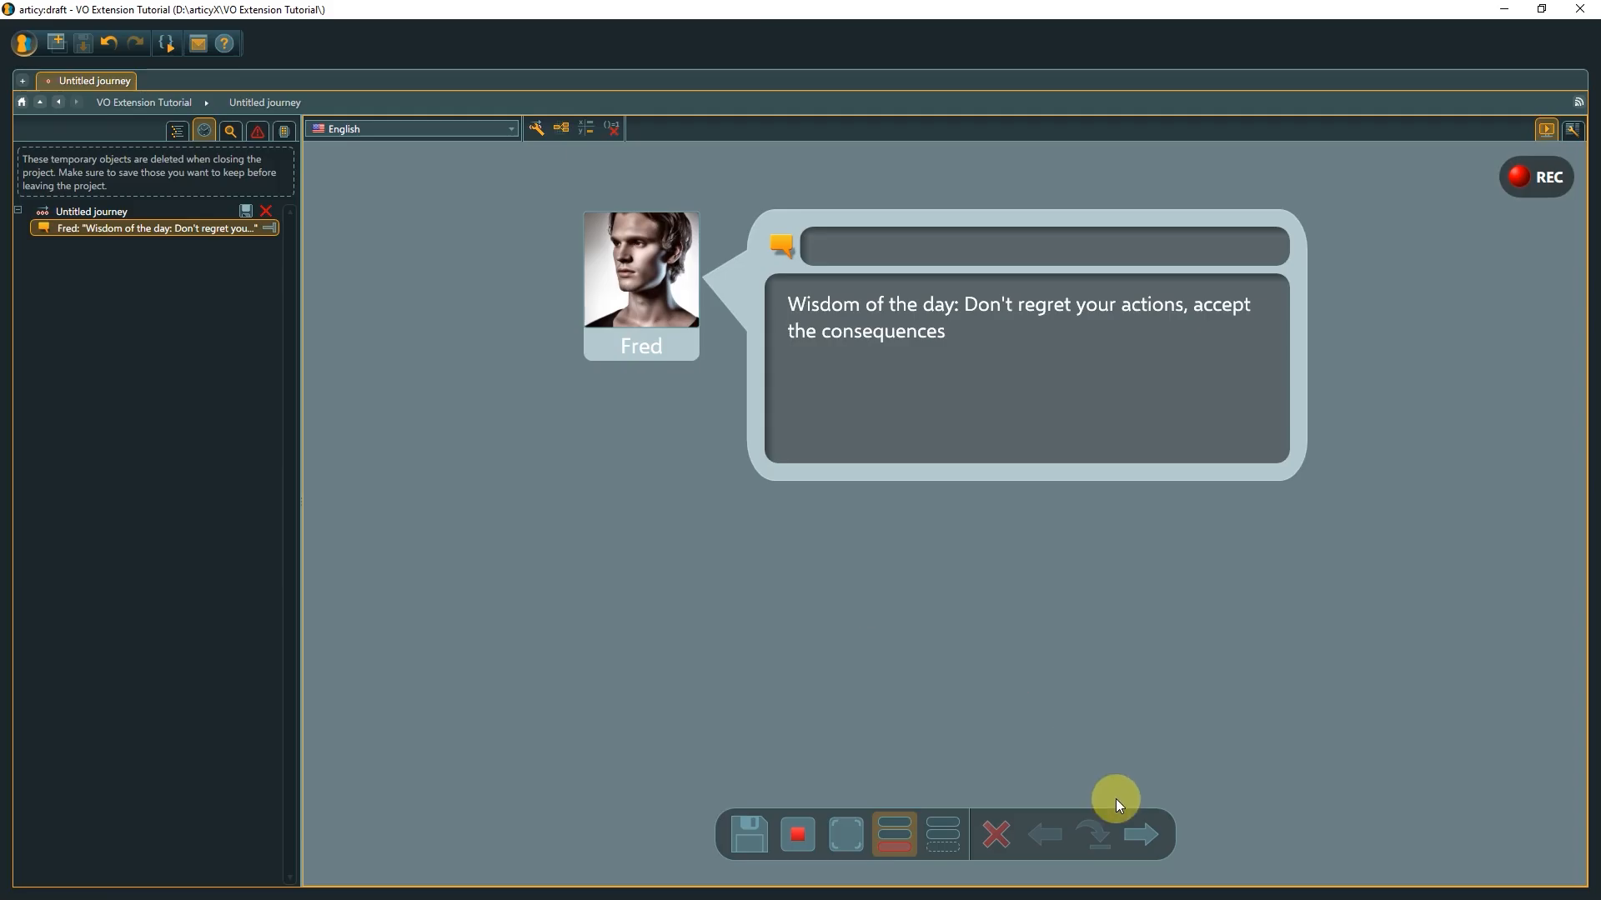
click(1146, 840)
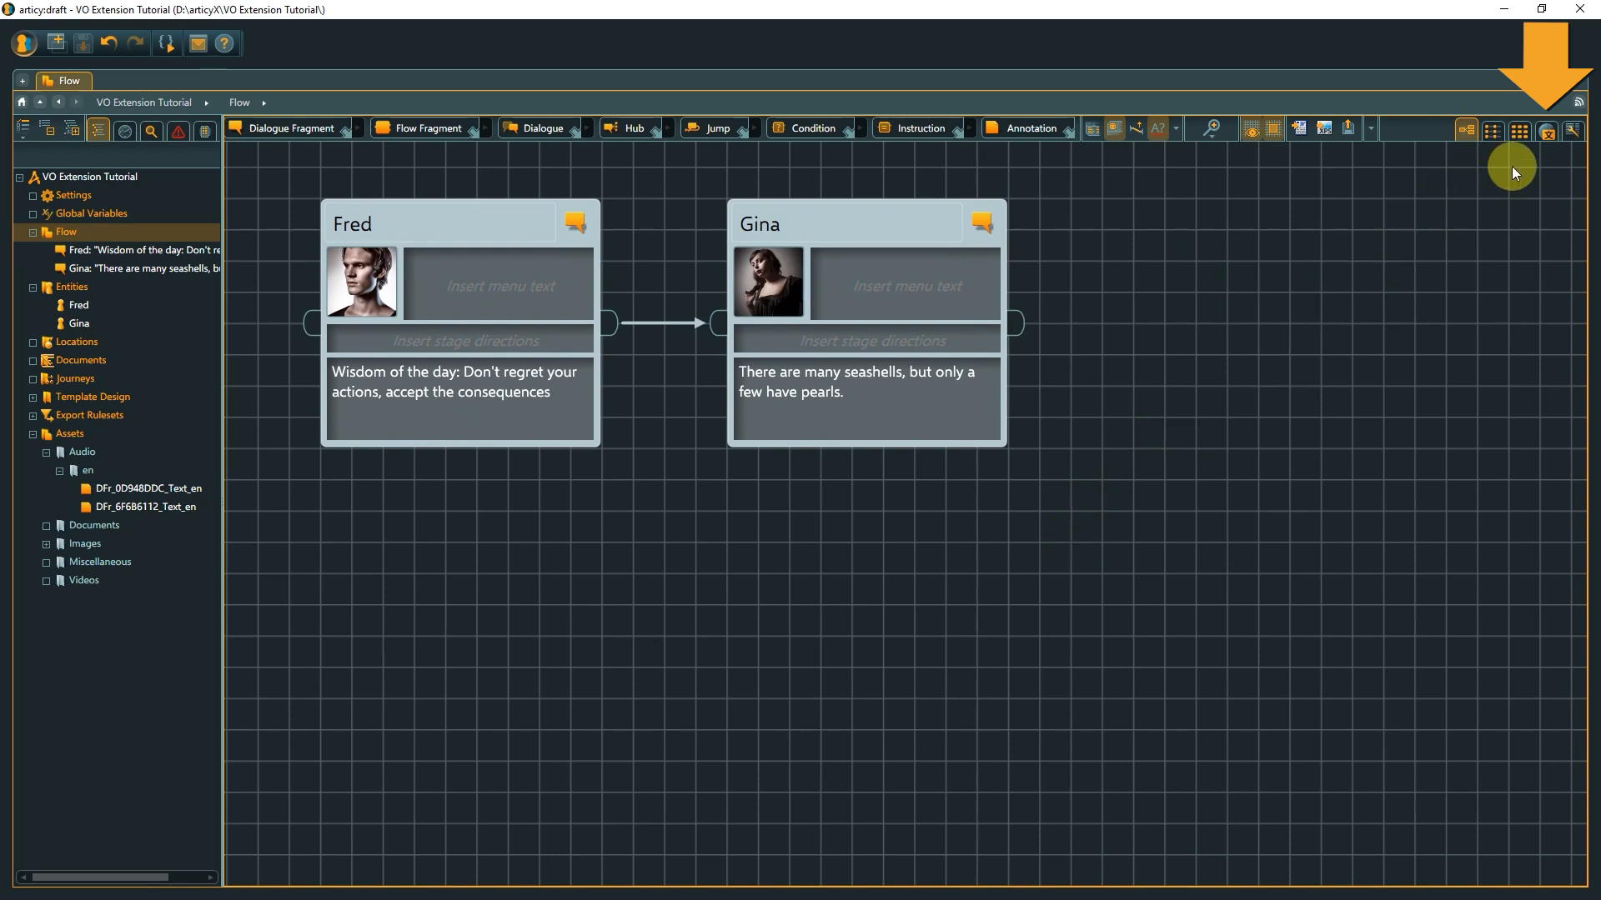
click(1548, 136)
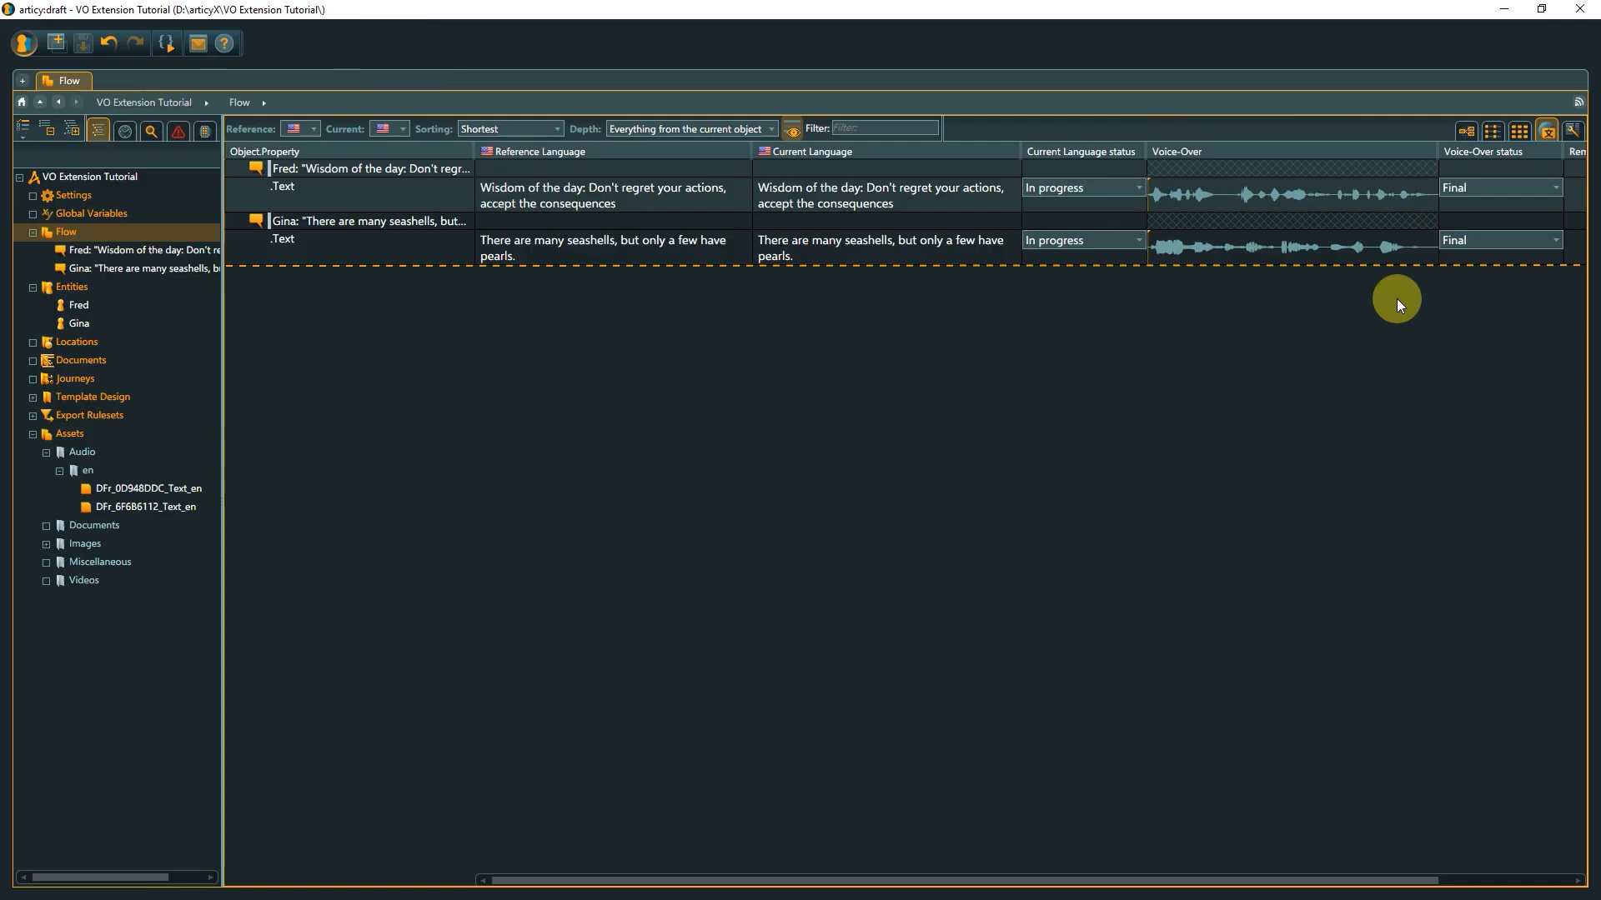
Play the voice-over of the text in Gina's dialogue fragment
click(1430, 255)
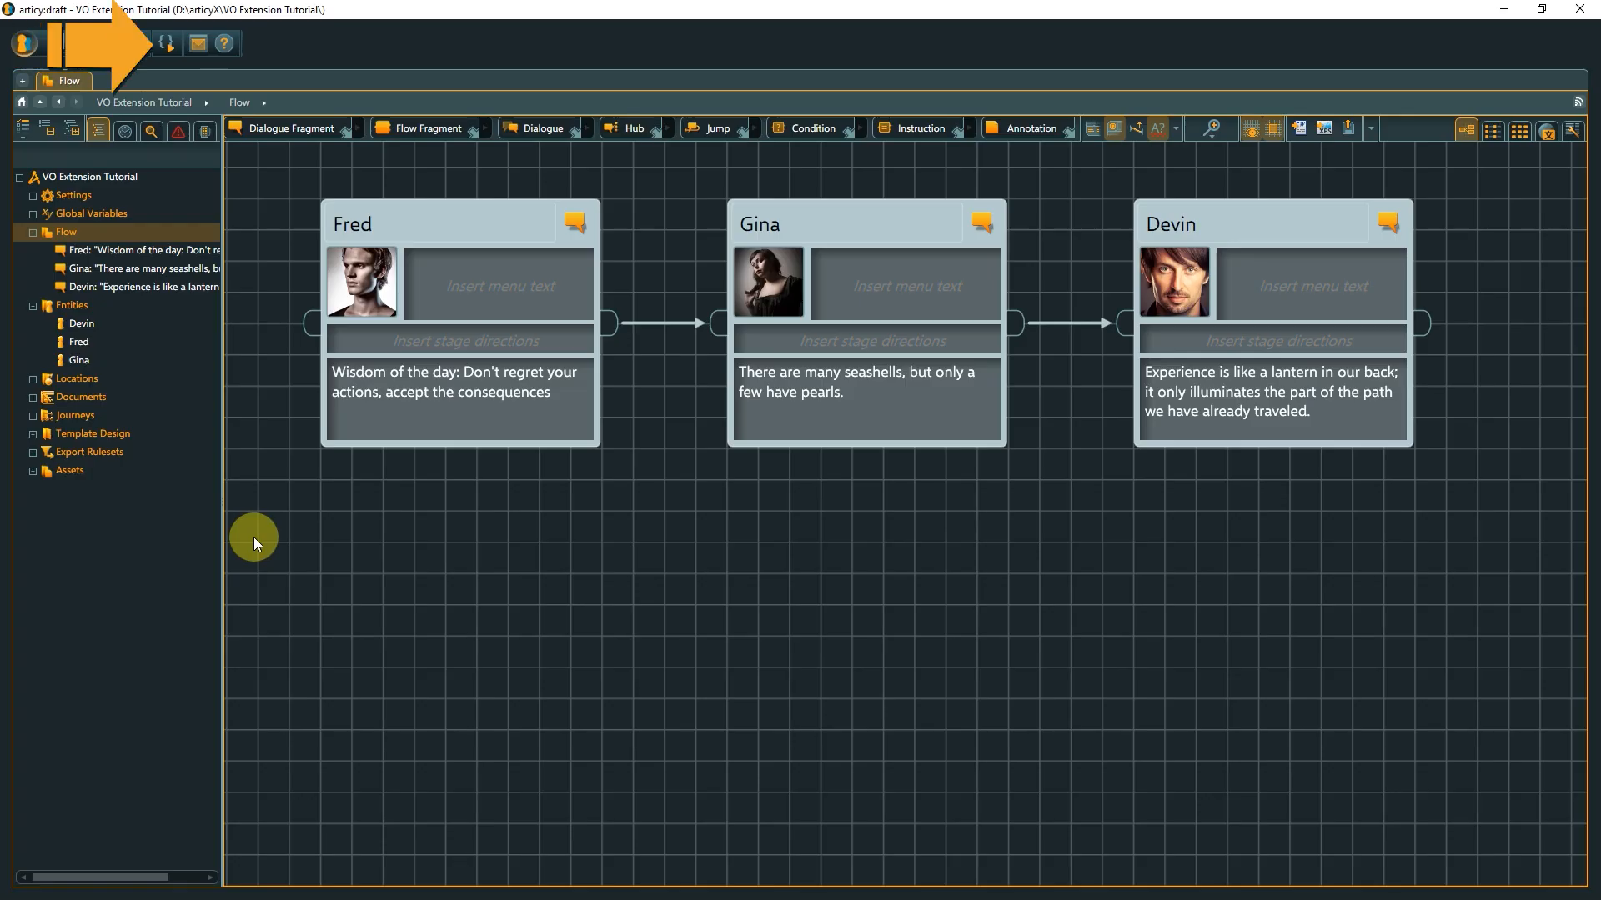
Show the VO Extension commands and examine the templates assigned to the entities Fred, Gina and Devin
click(170, 46)
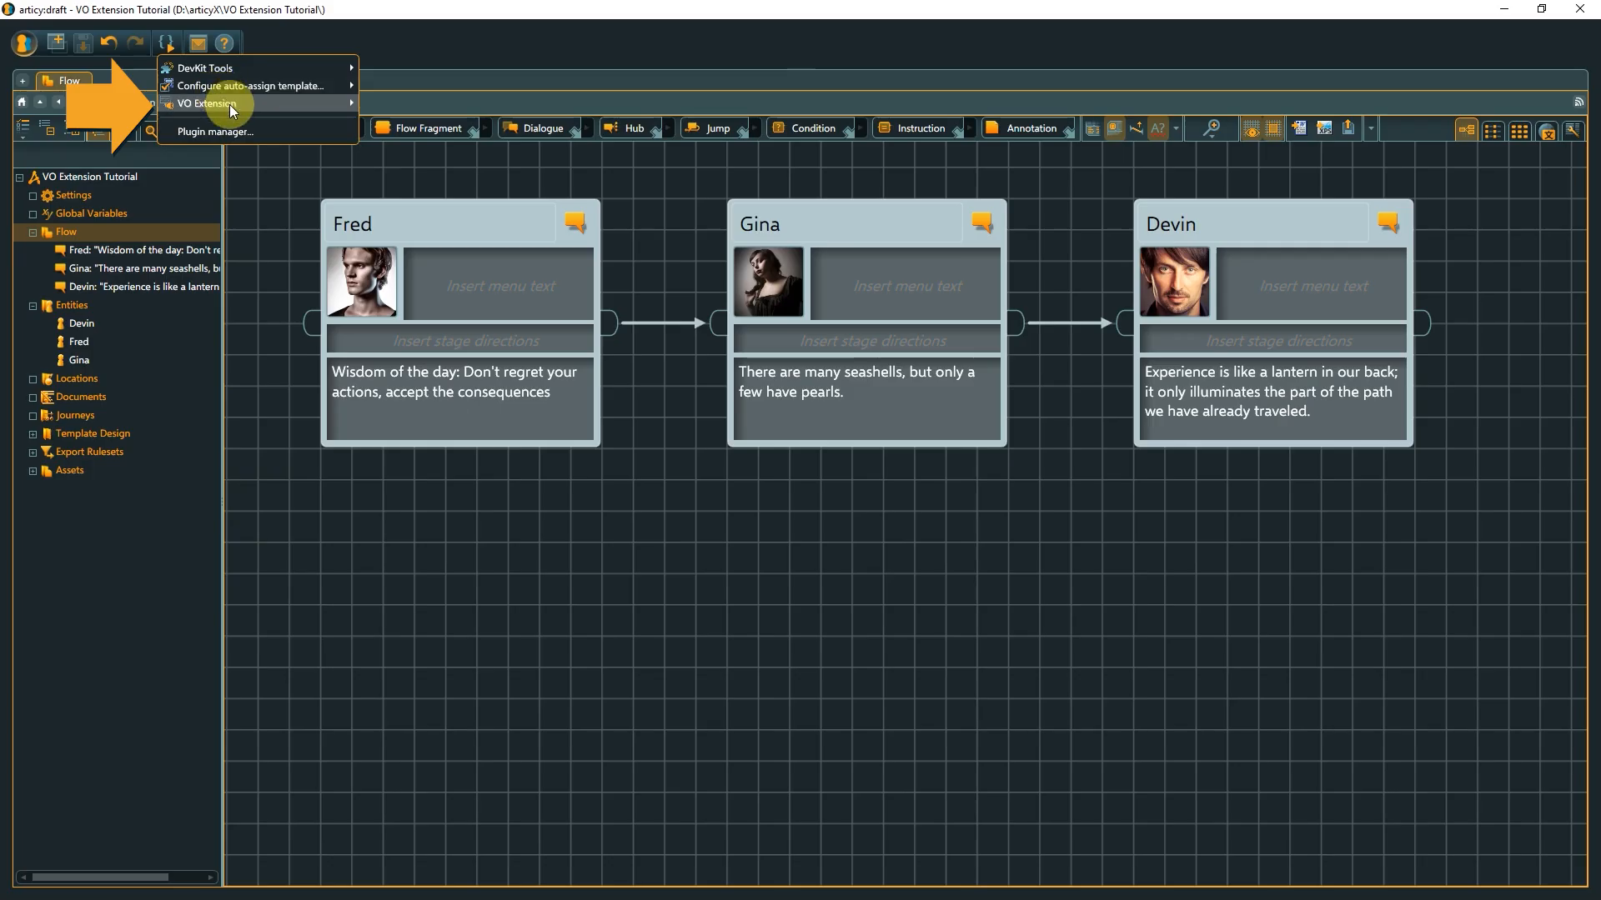
mouse_move(228, 103)
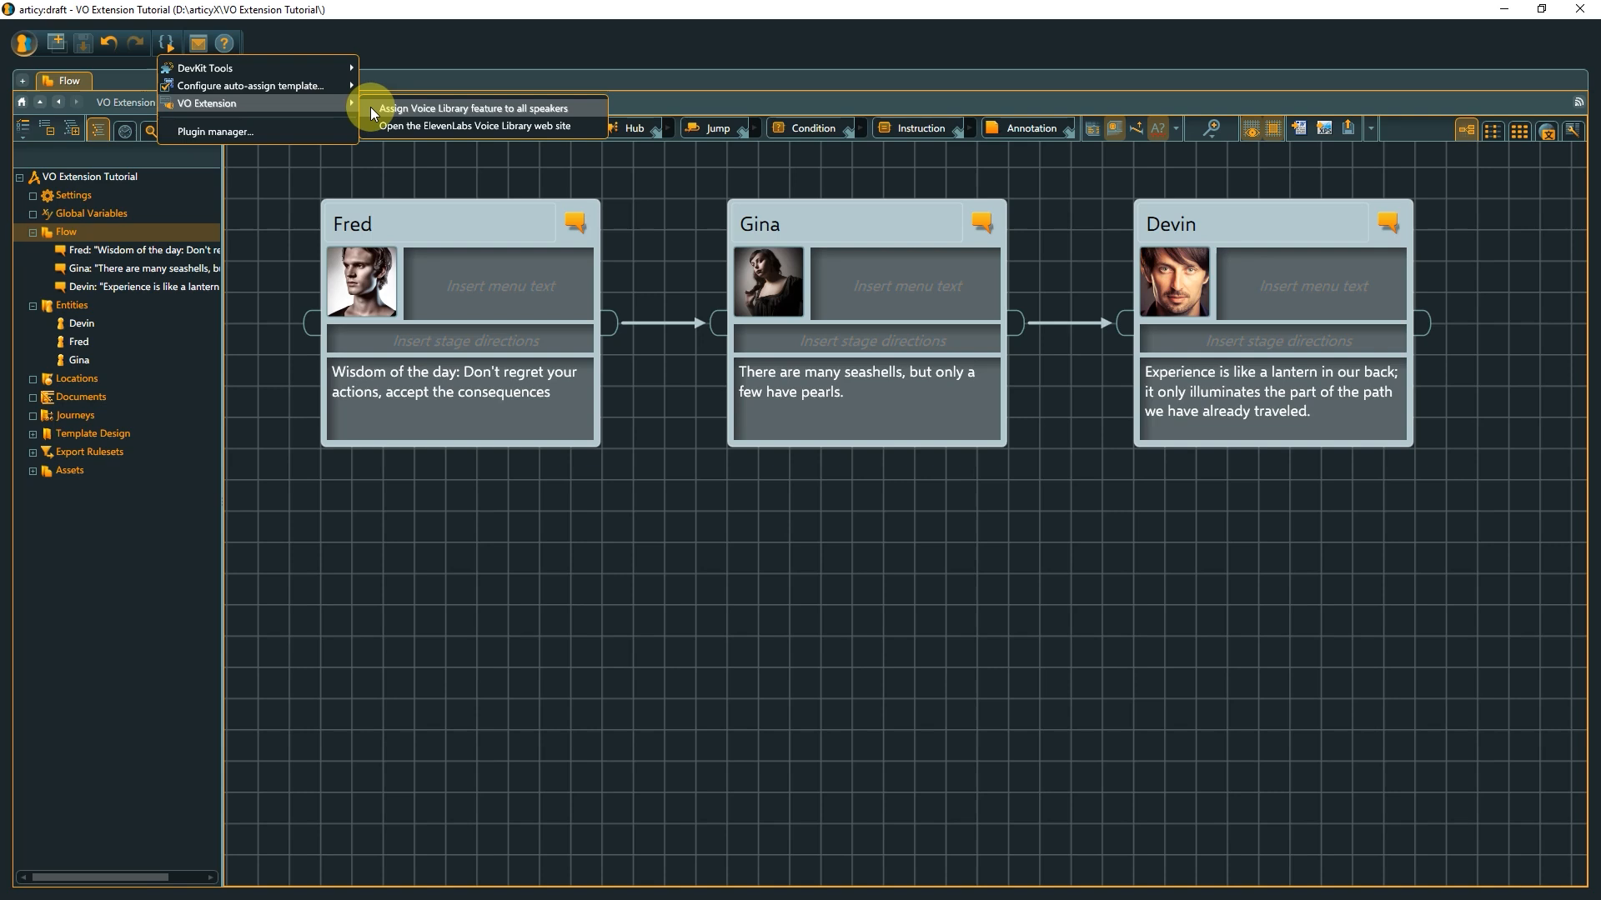
click(92, 342)
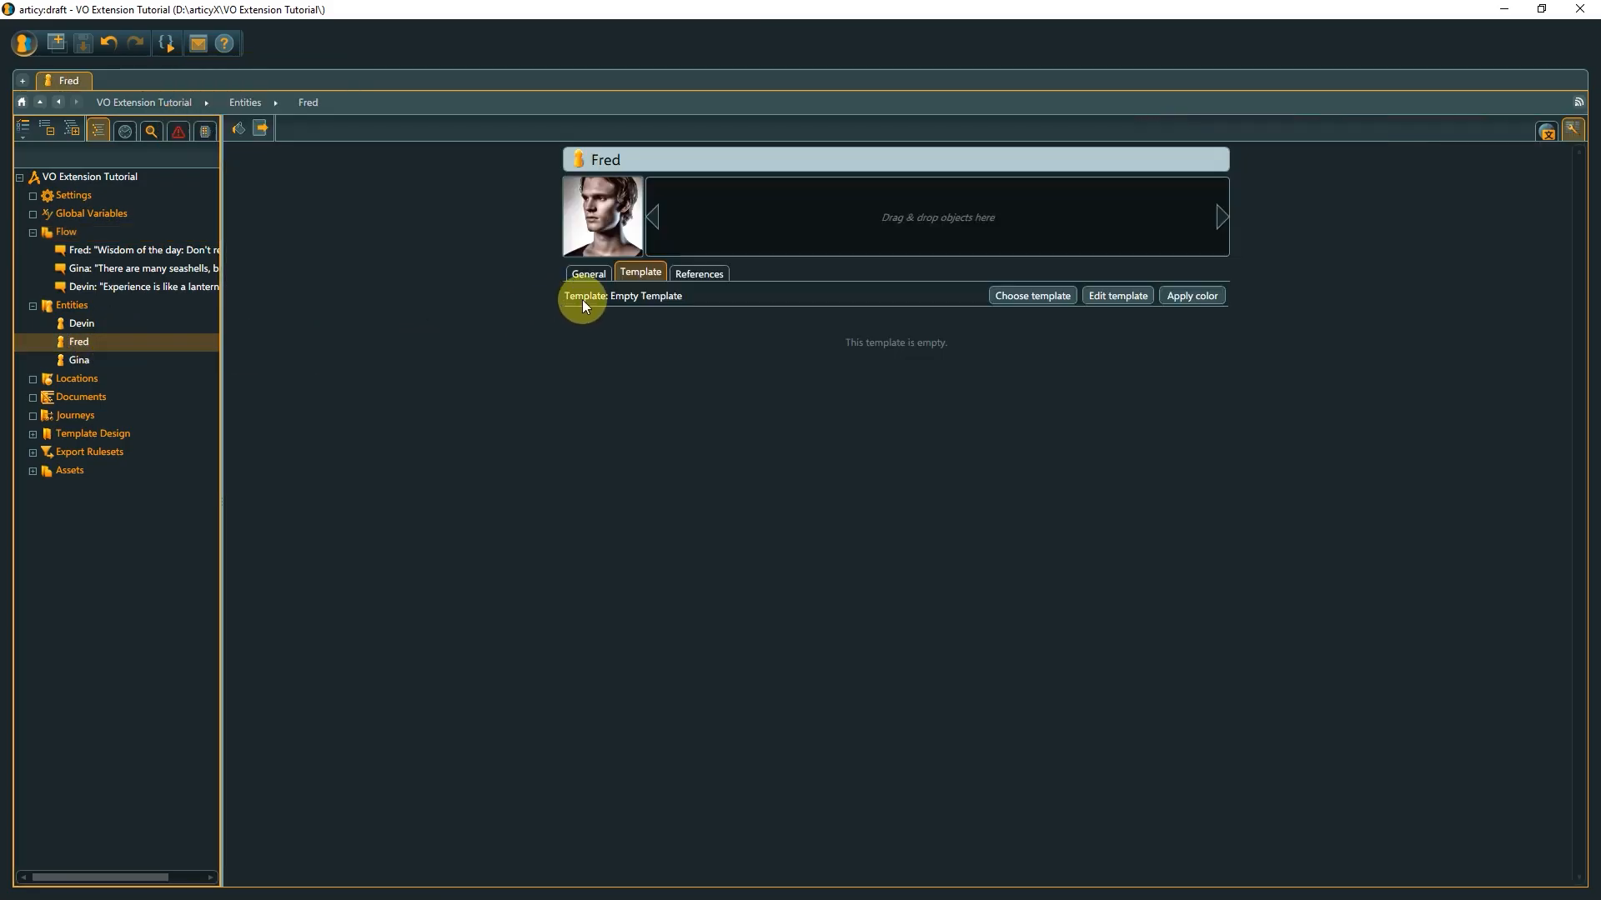
click(105, 361)
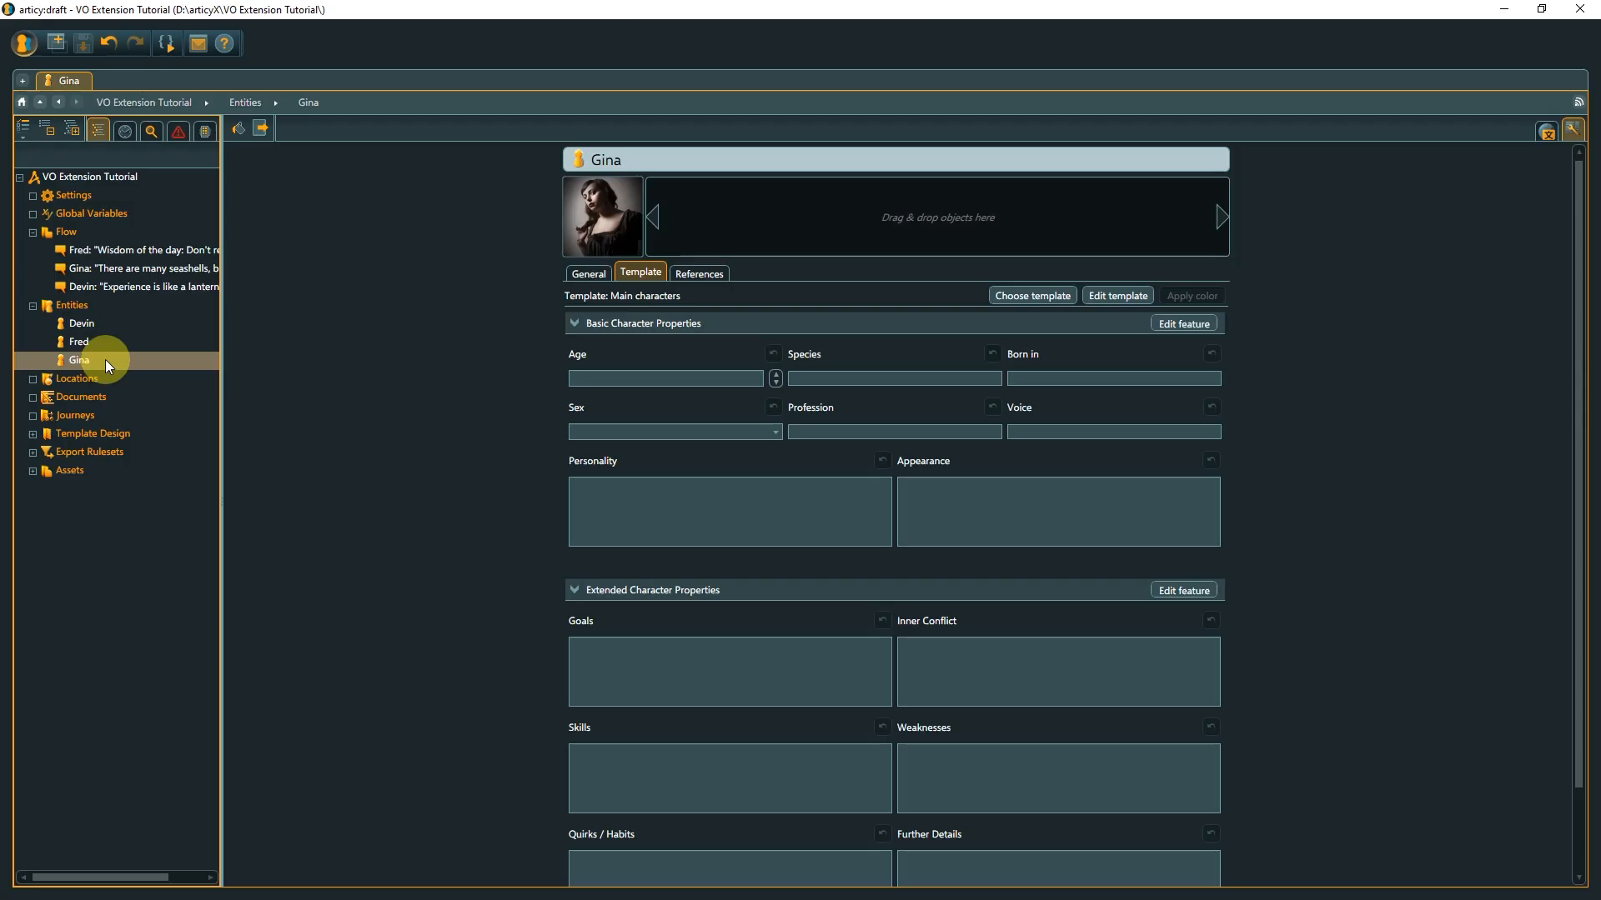
click(109, 324)
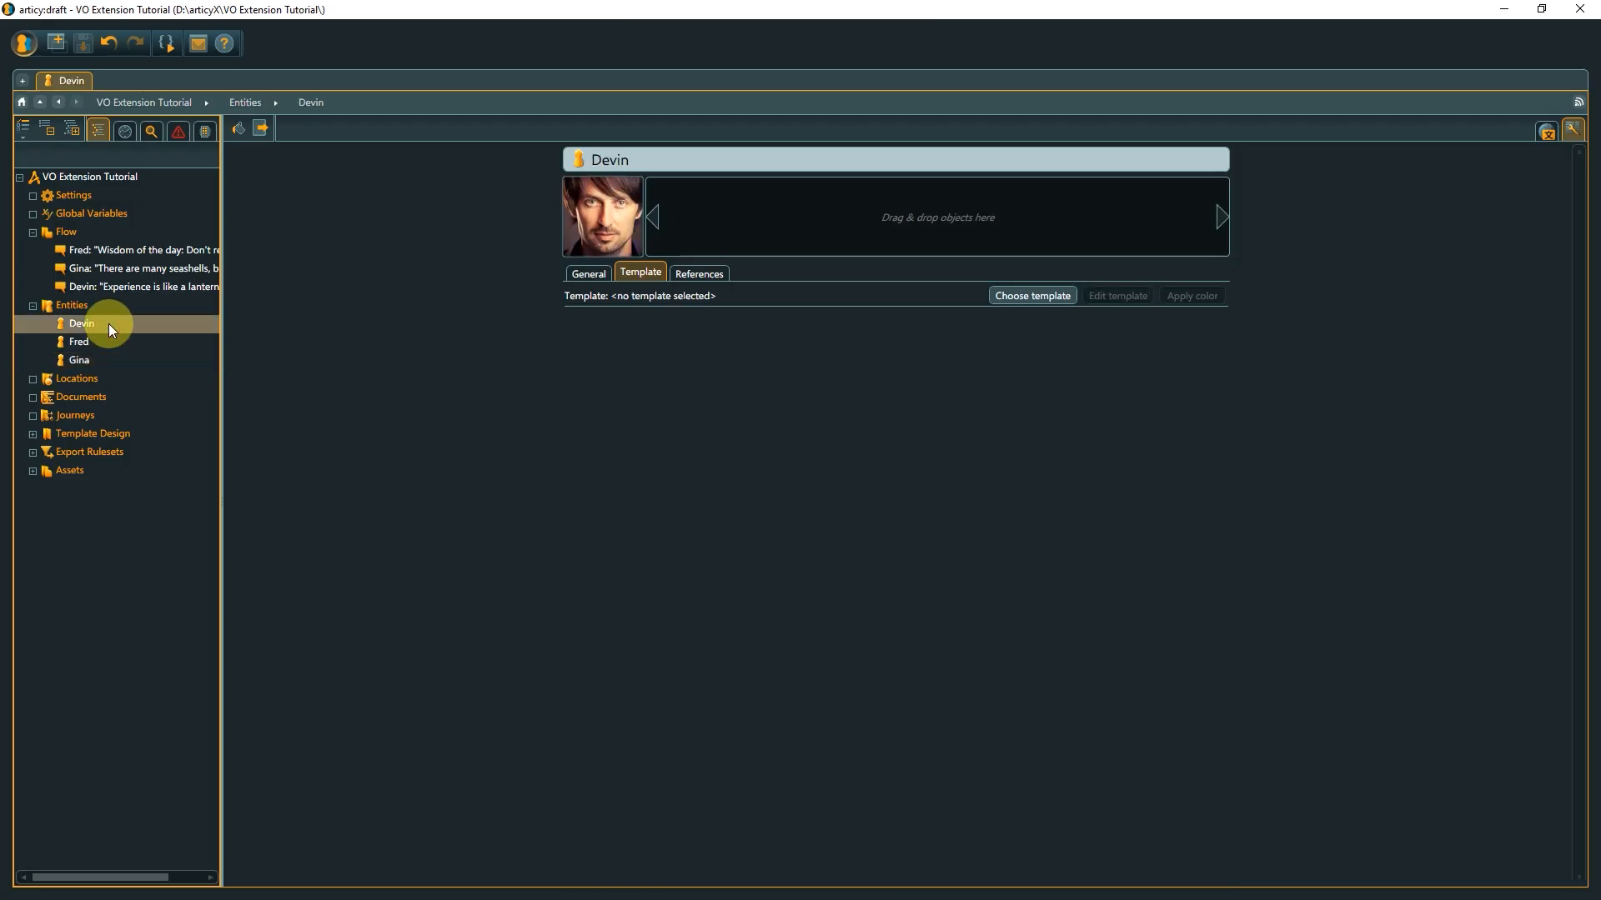
Return to the Flow and assign the VO Extension's Voice Library feature to all speakers
click(103, 232)
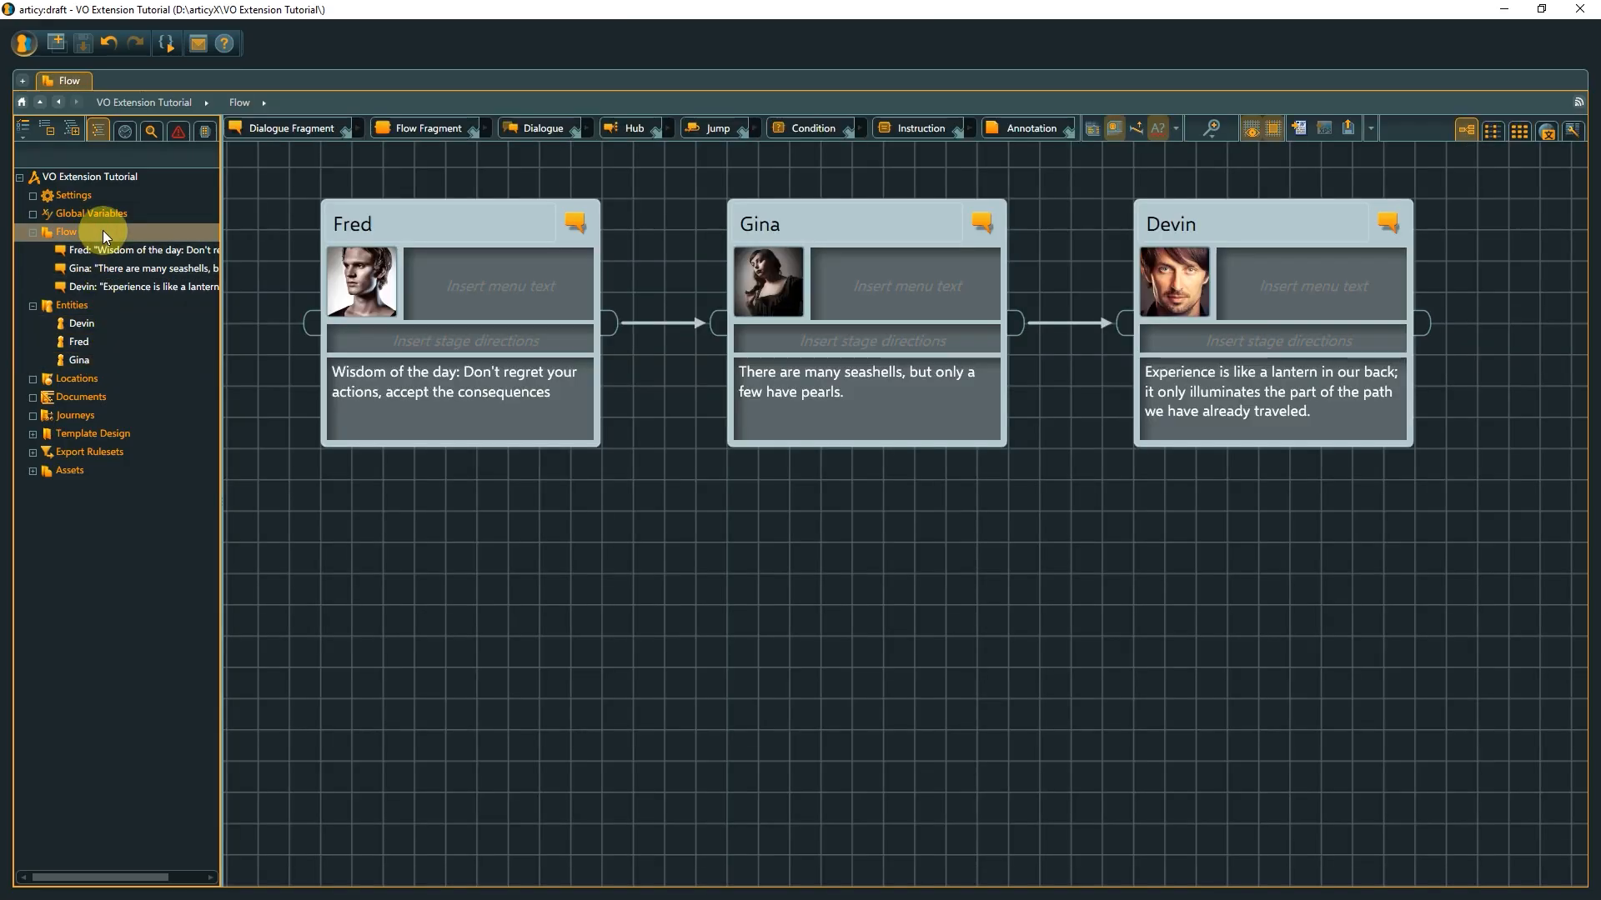
click(166, 43)
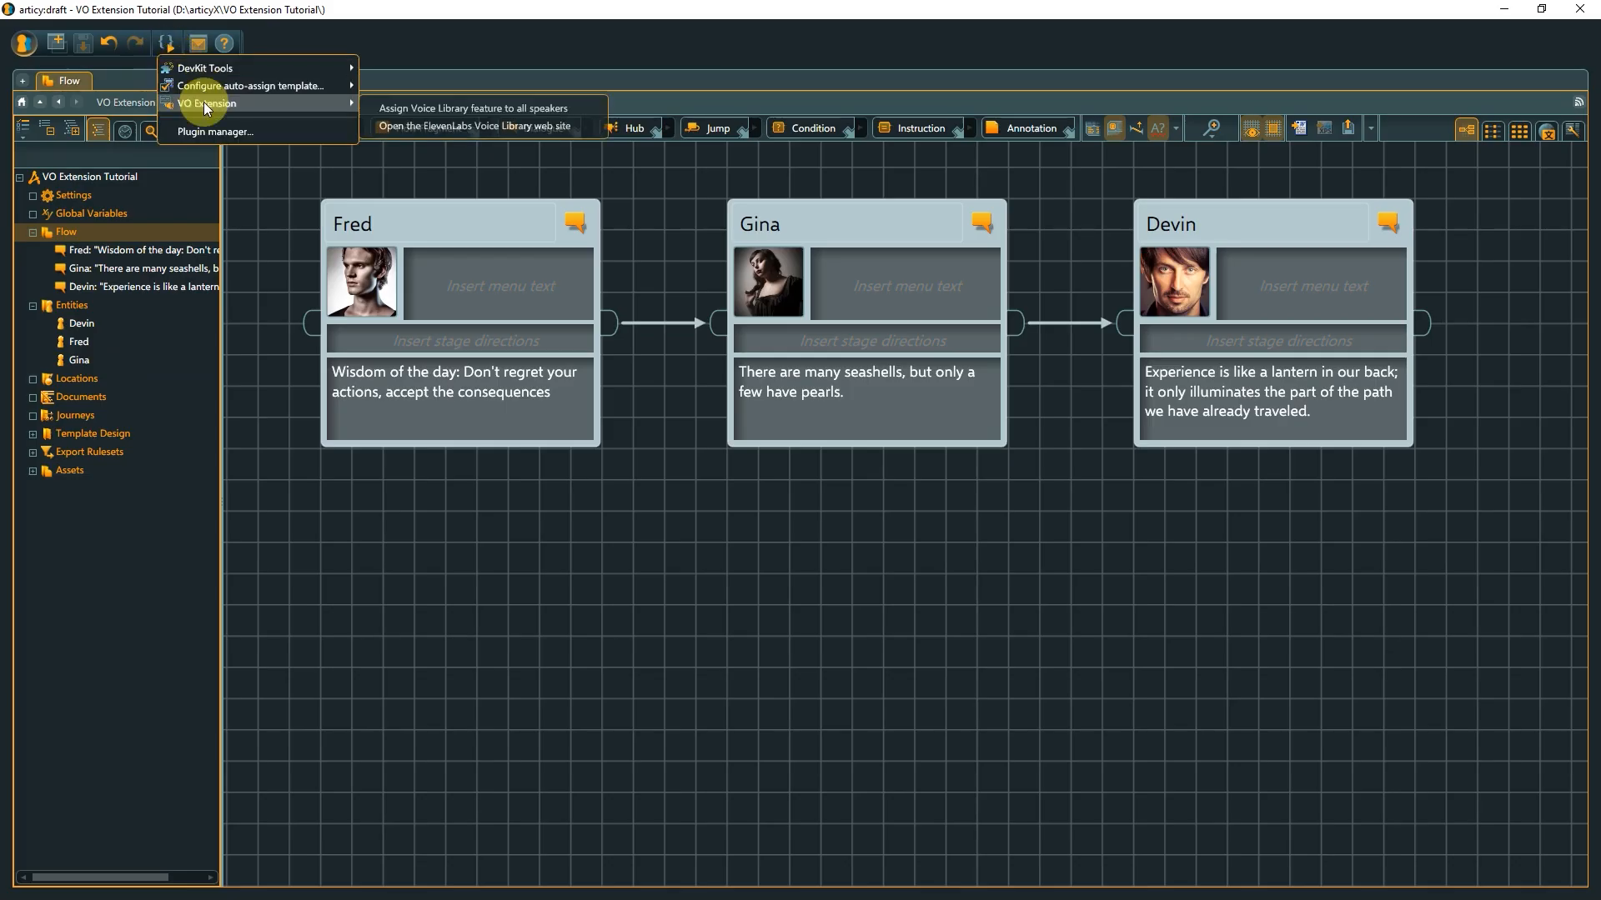
click(400, 111)
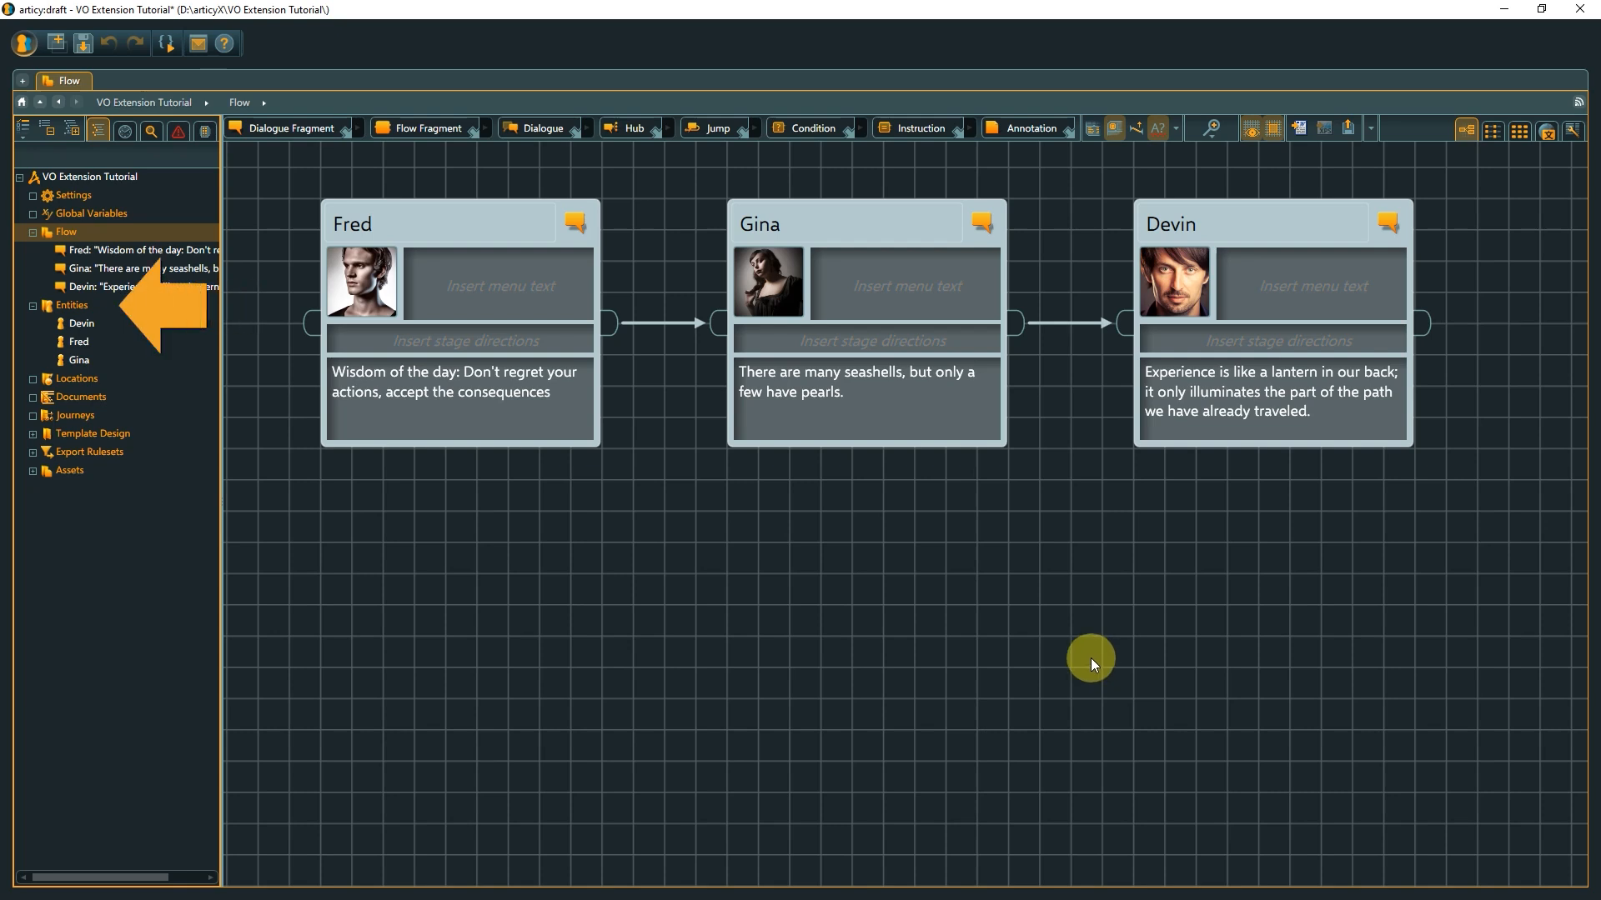
Set the voice of the entity Fred to Charlie in its Elevenlabs Voice Library feature
double_click(86, 343)
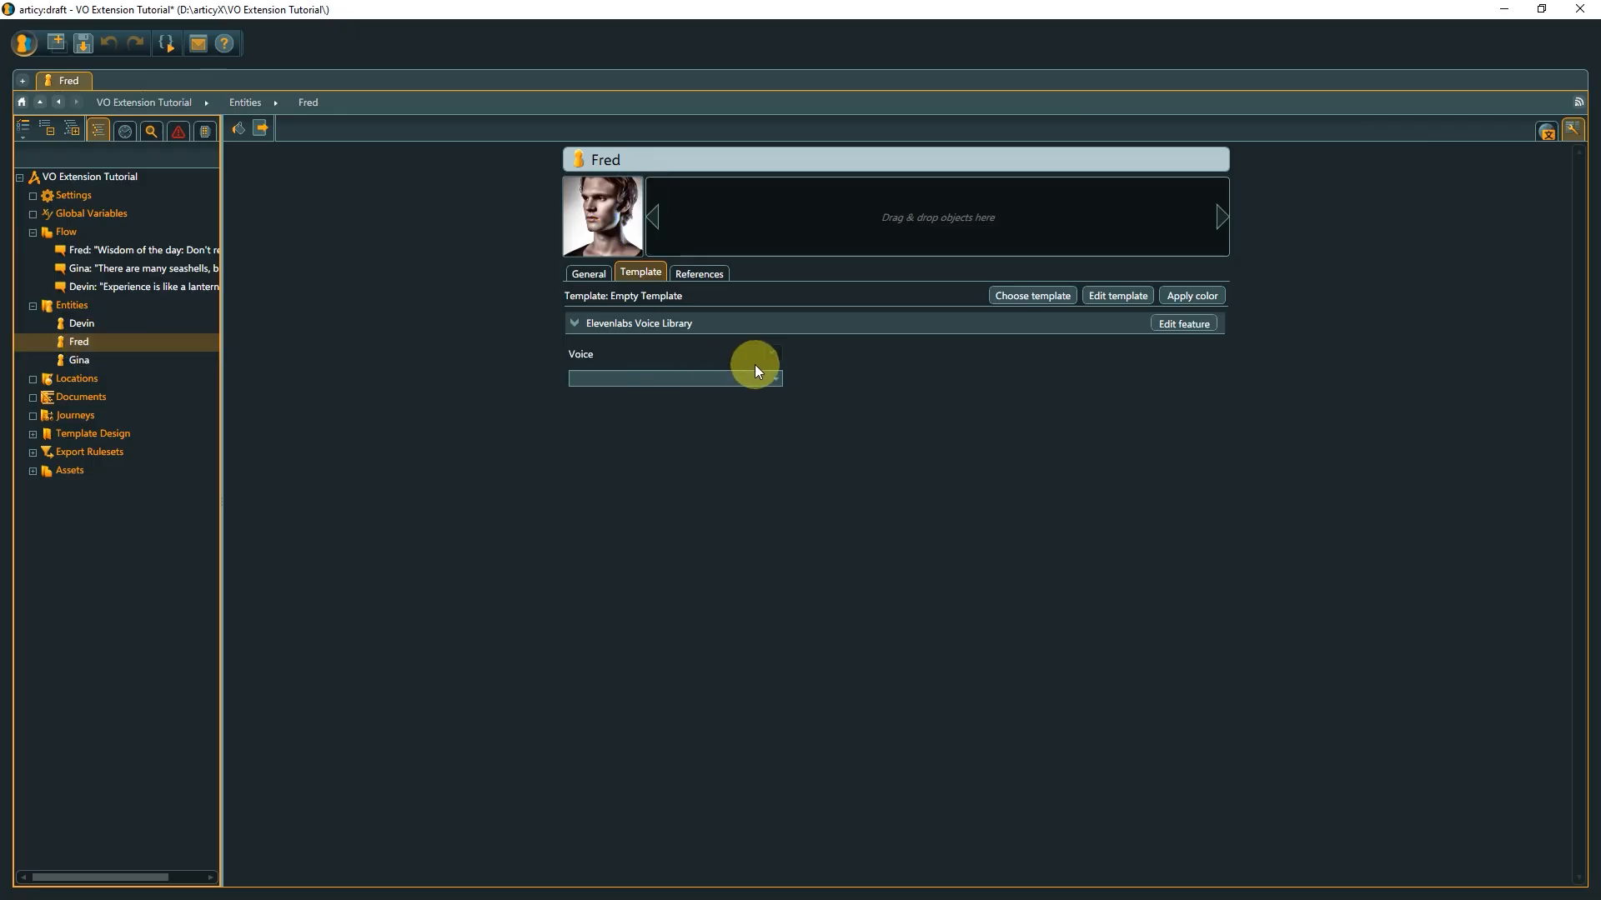
click(774, 377)
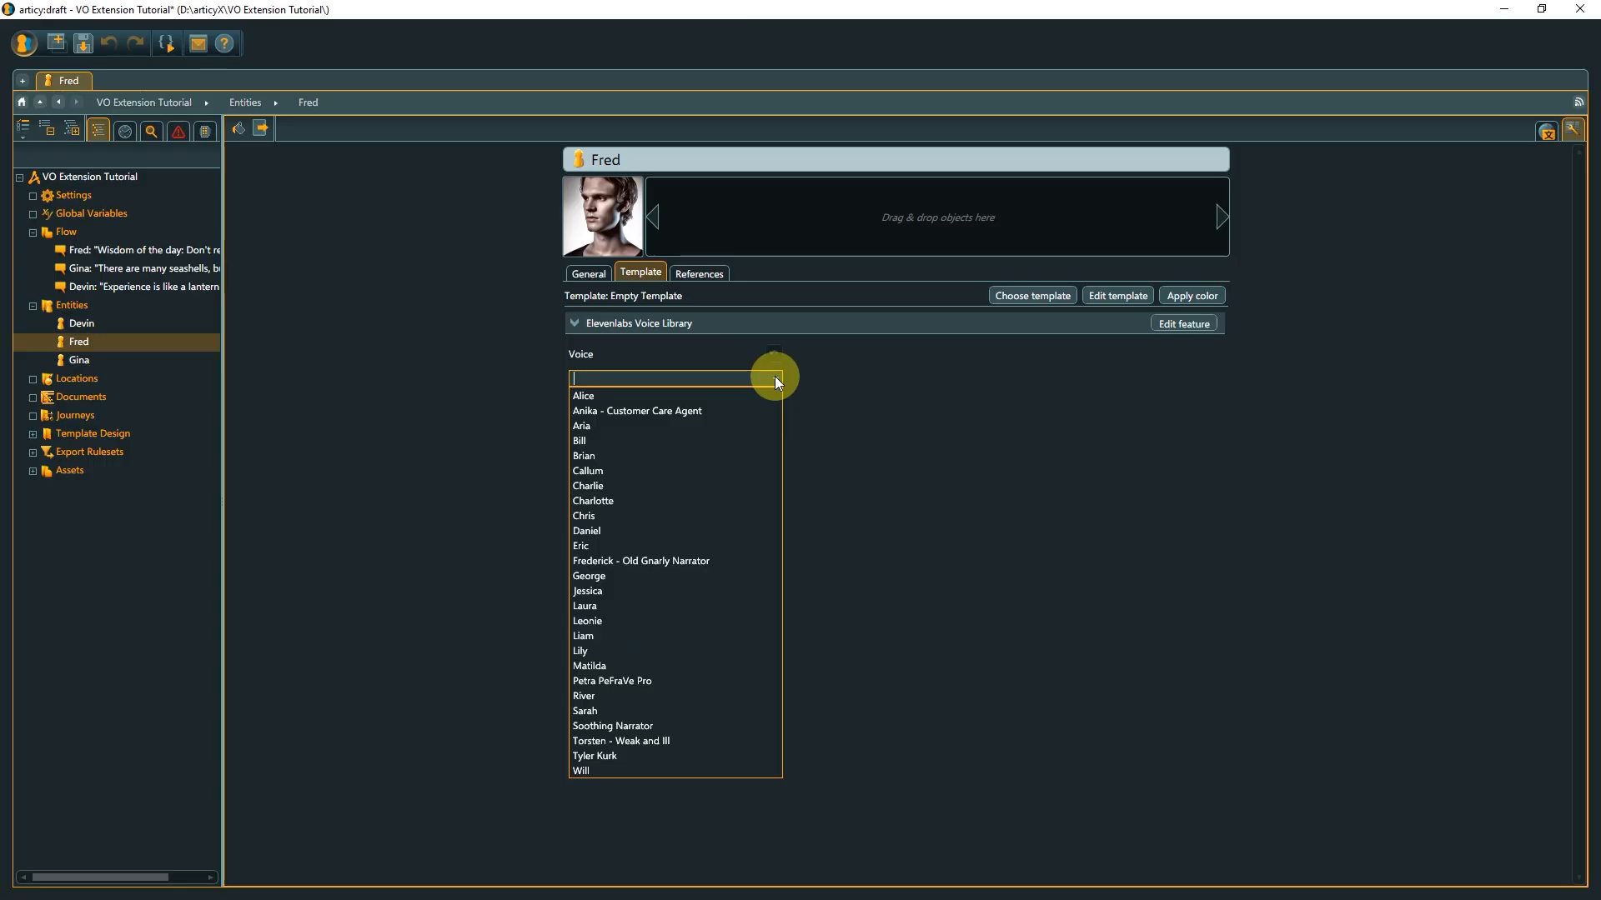
text(Charlie)
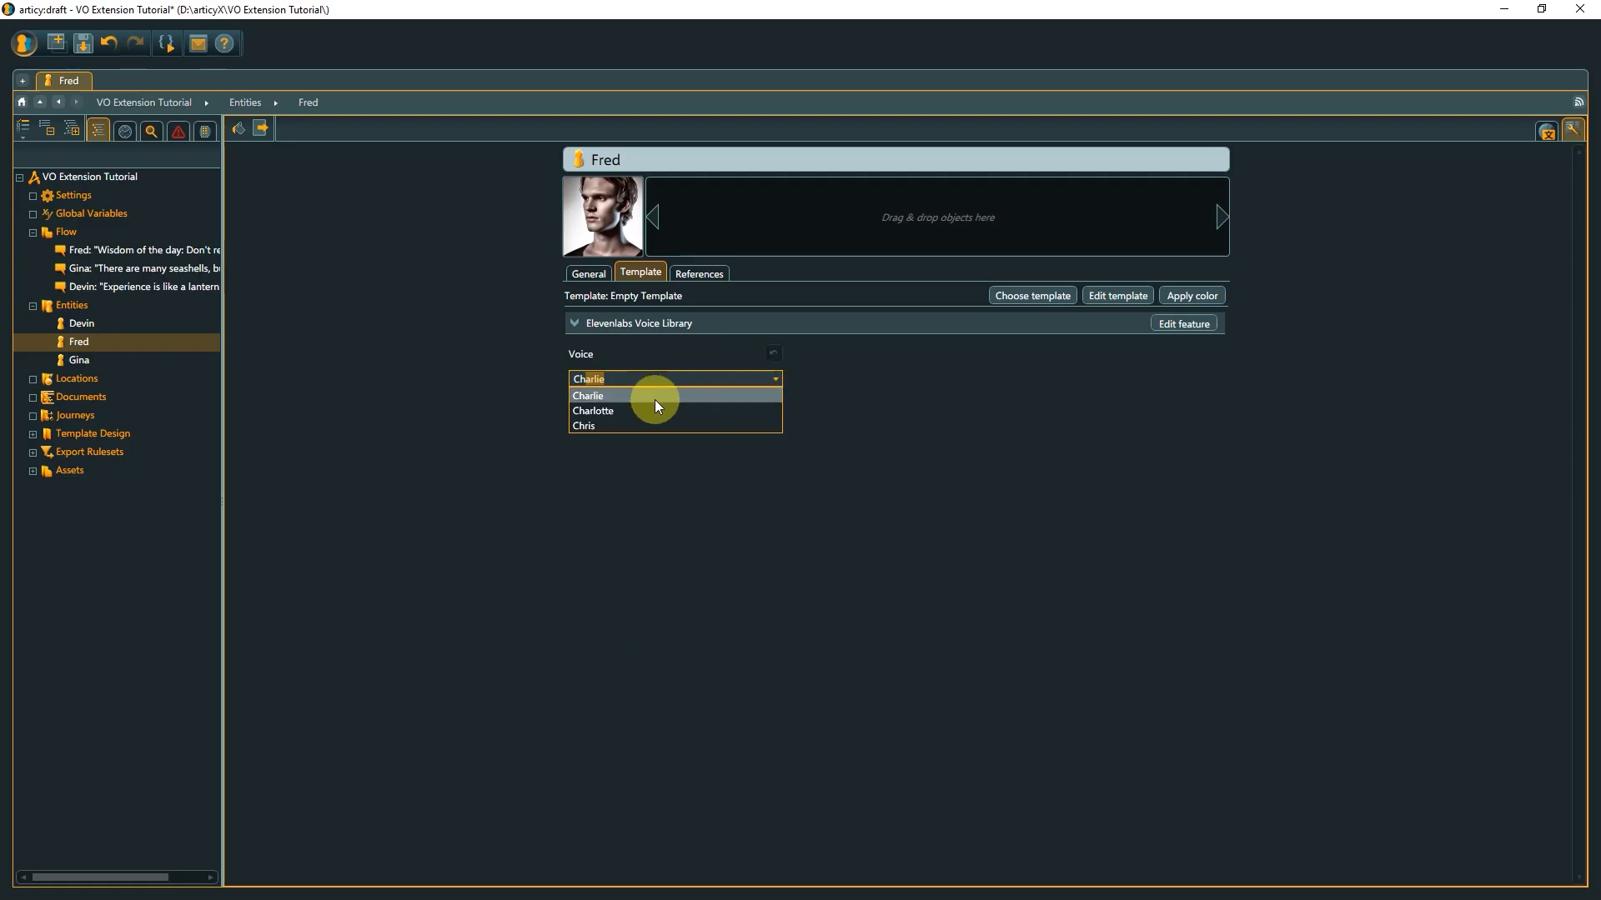
click(653, 398)
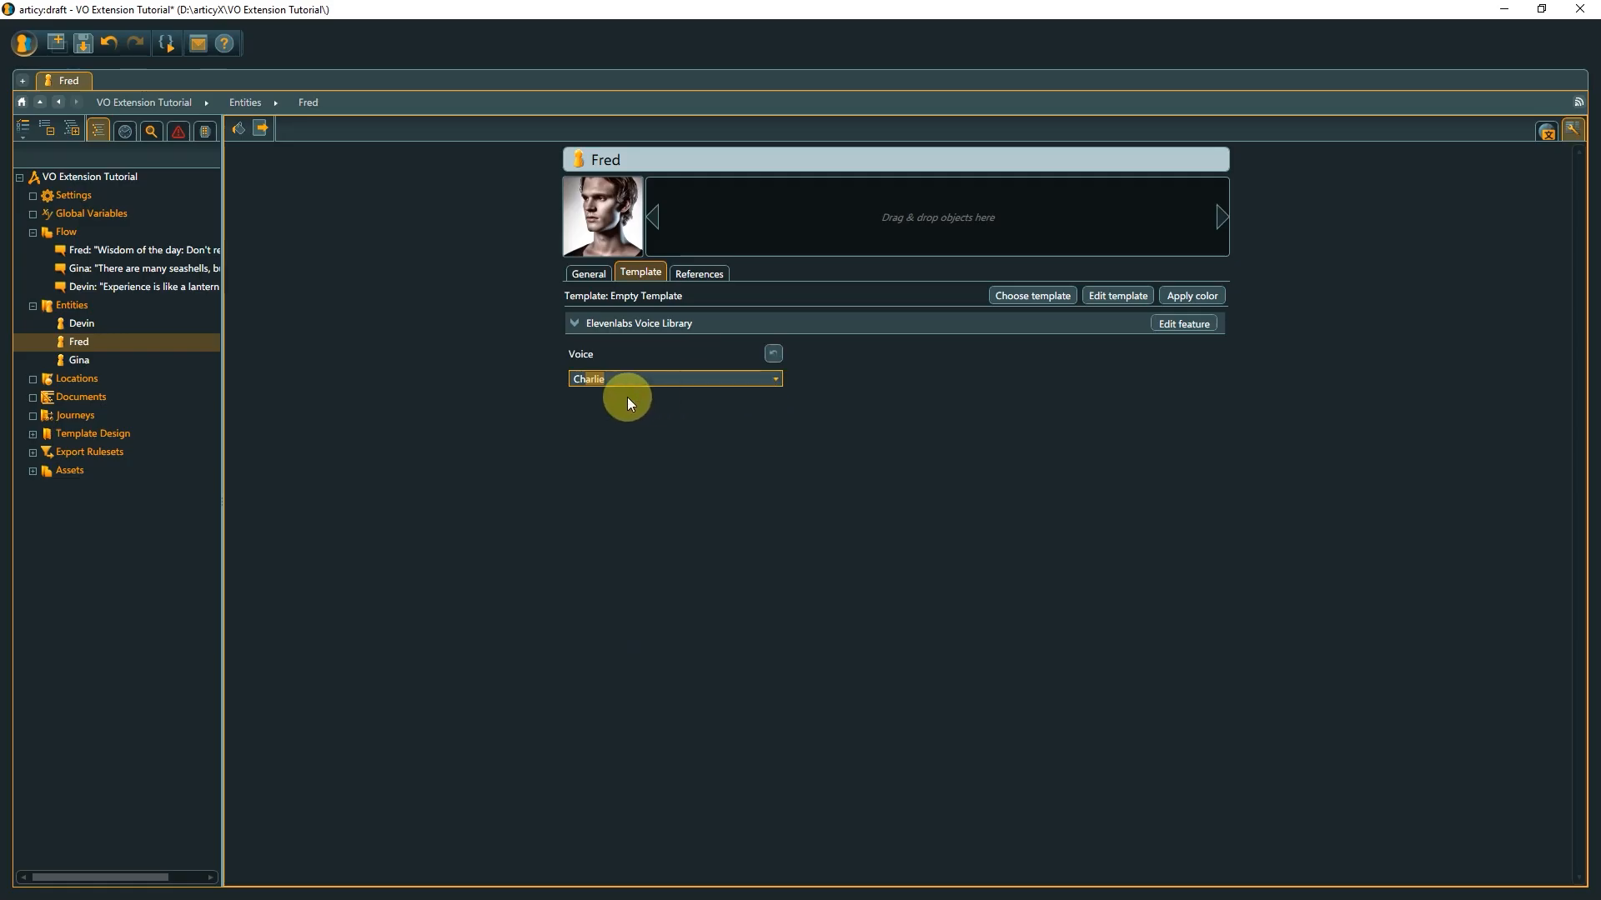
Collapse Gina's Basic and Extended Character Properties and set her Elevenlabs Voice Library voice to Lily
click(108, 363)
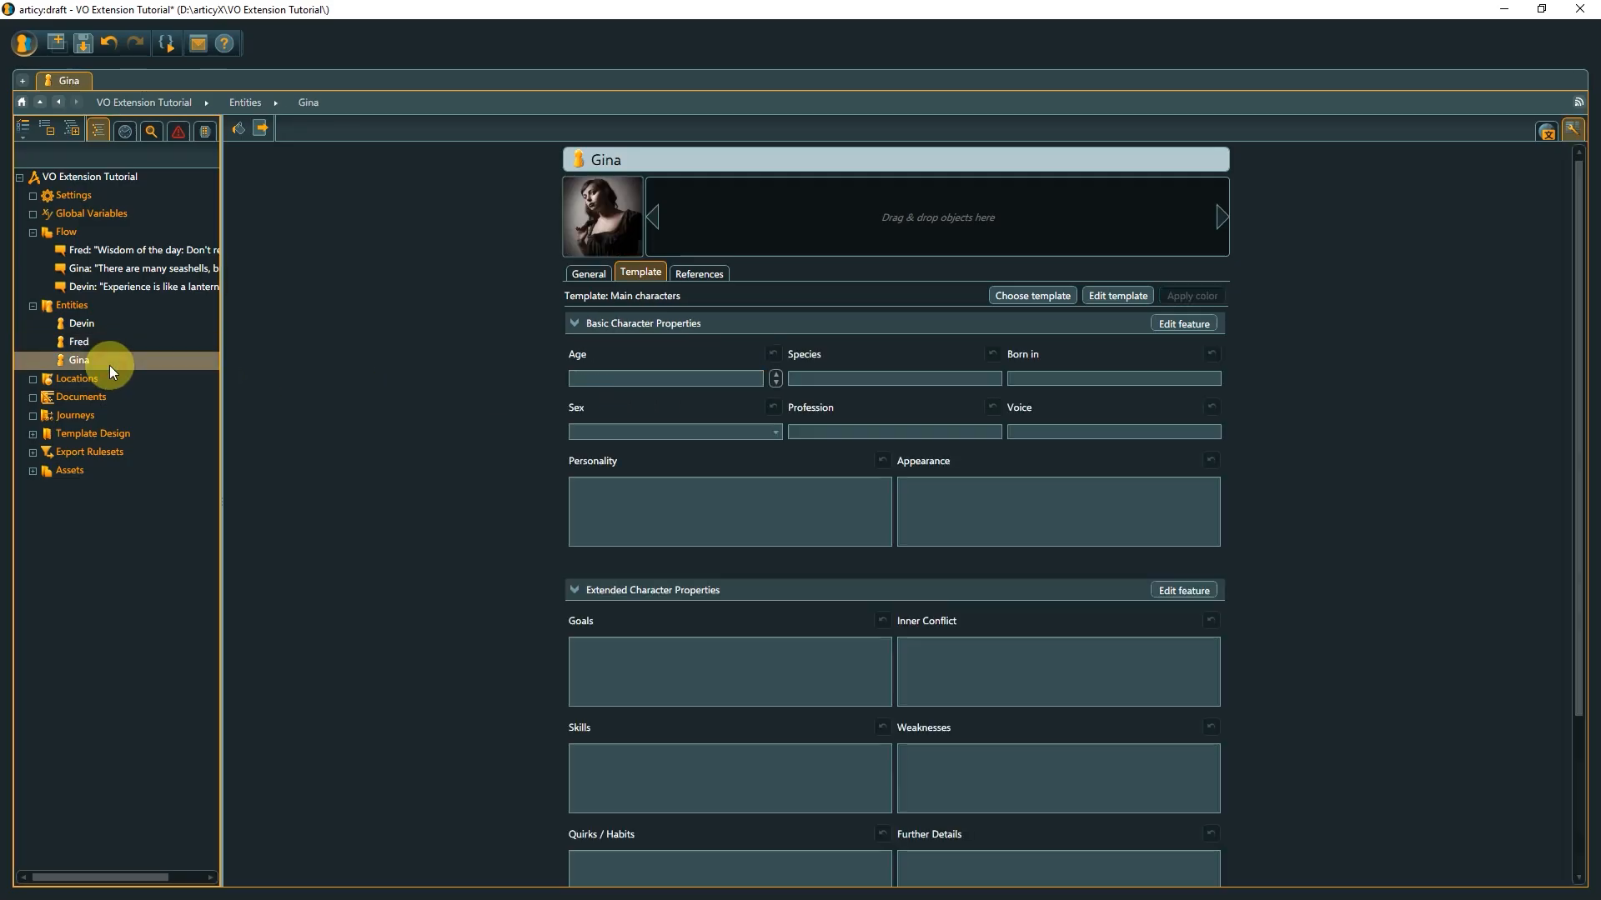
click(565, 324)
click(573, 350)
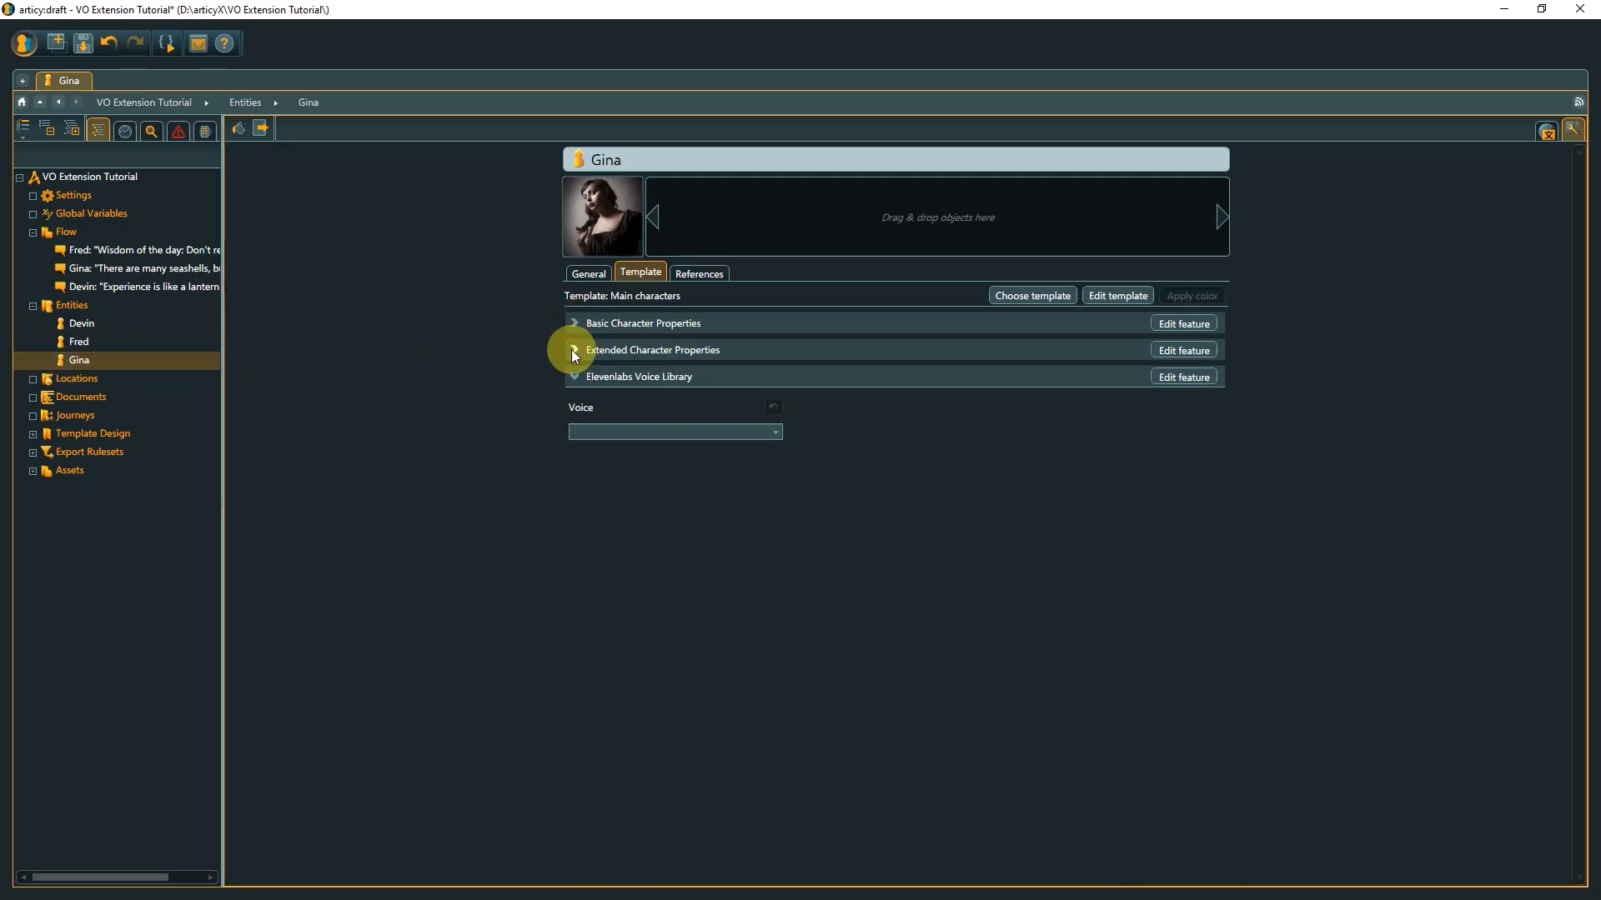
click(776, 434)
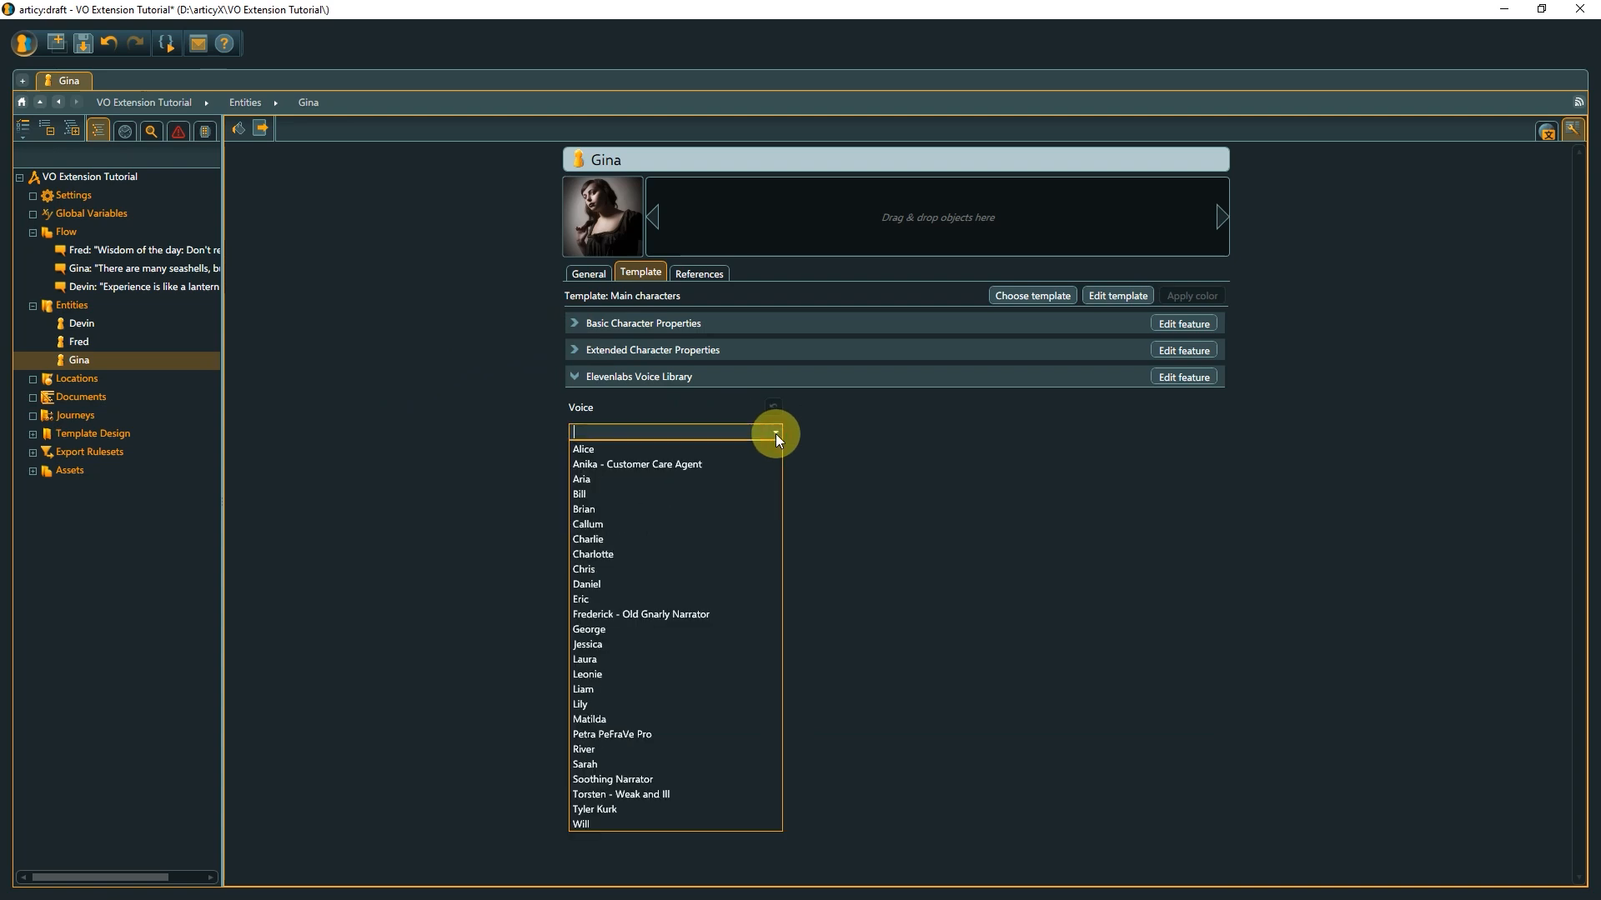
click(682, 703)
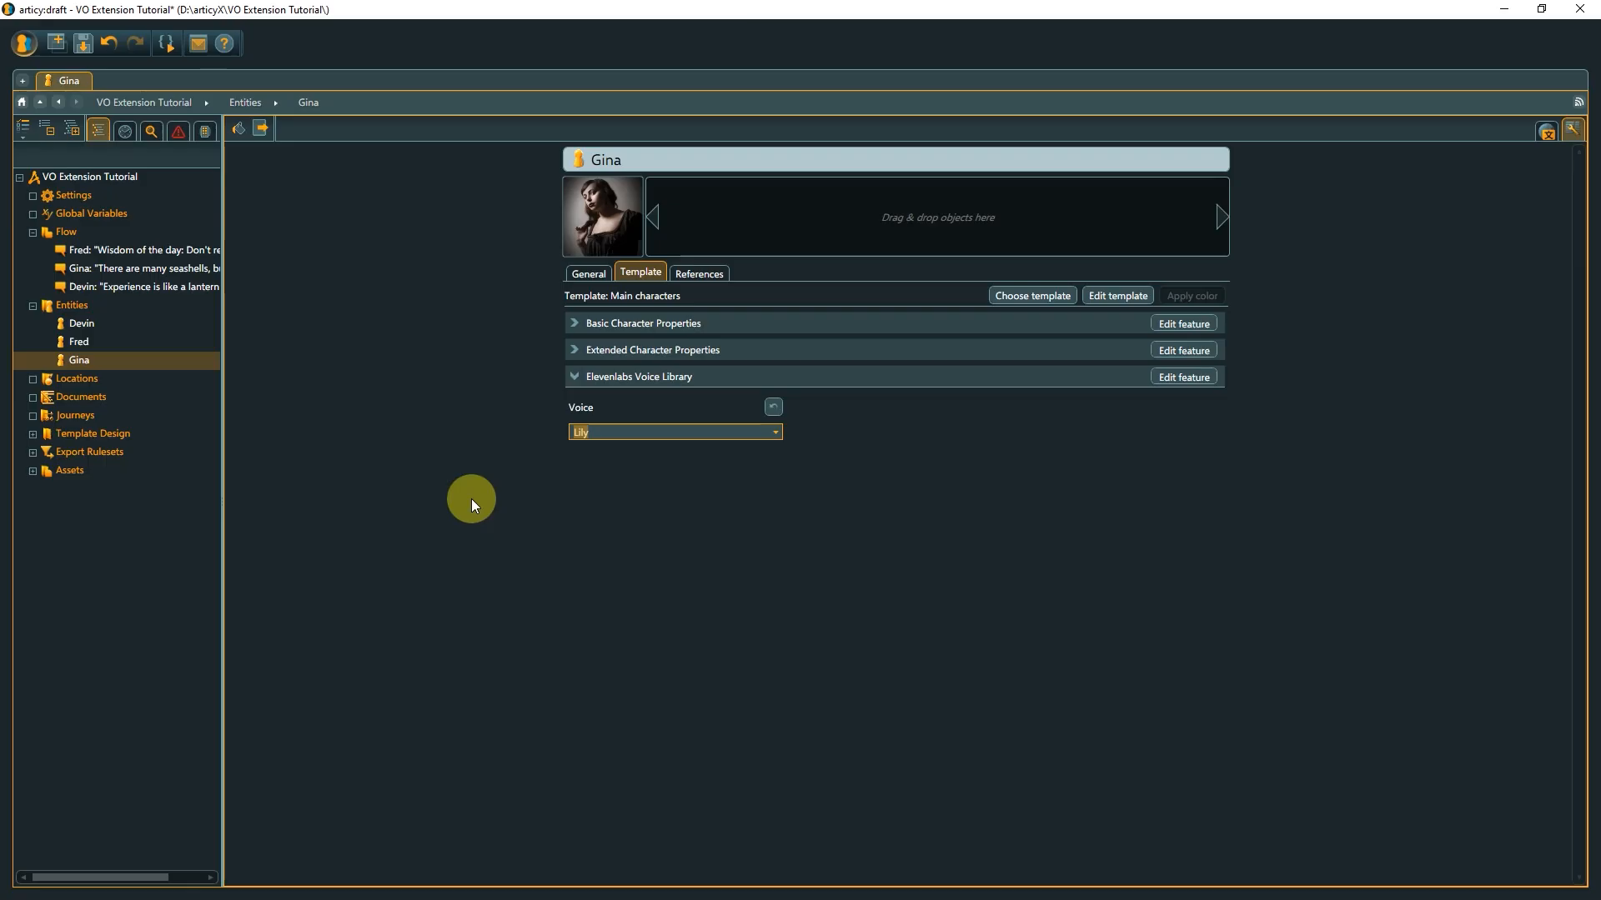
Generate AI assisted VO in English (en) for the whole Flow and close the report
click(101, 225)
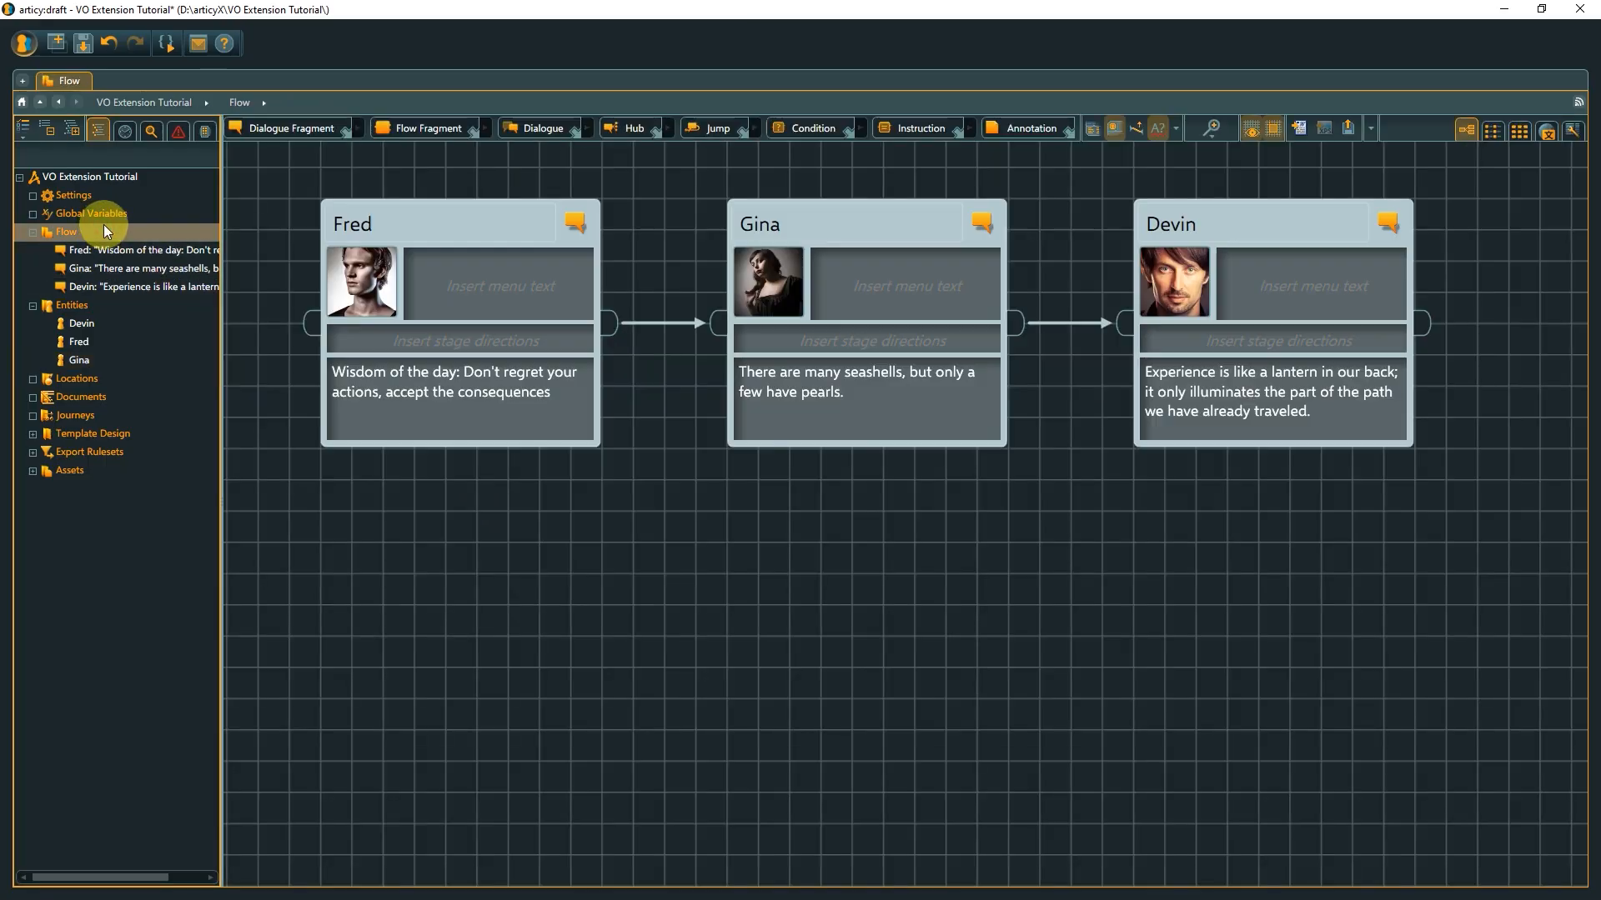
click(1373, 118)
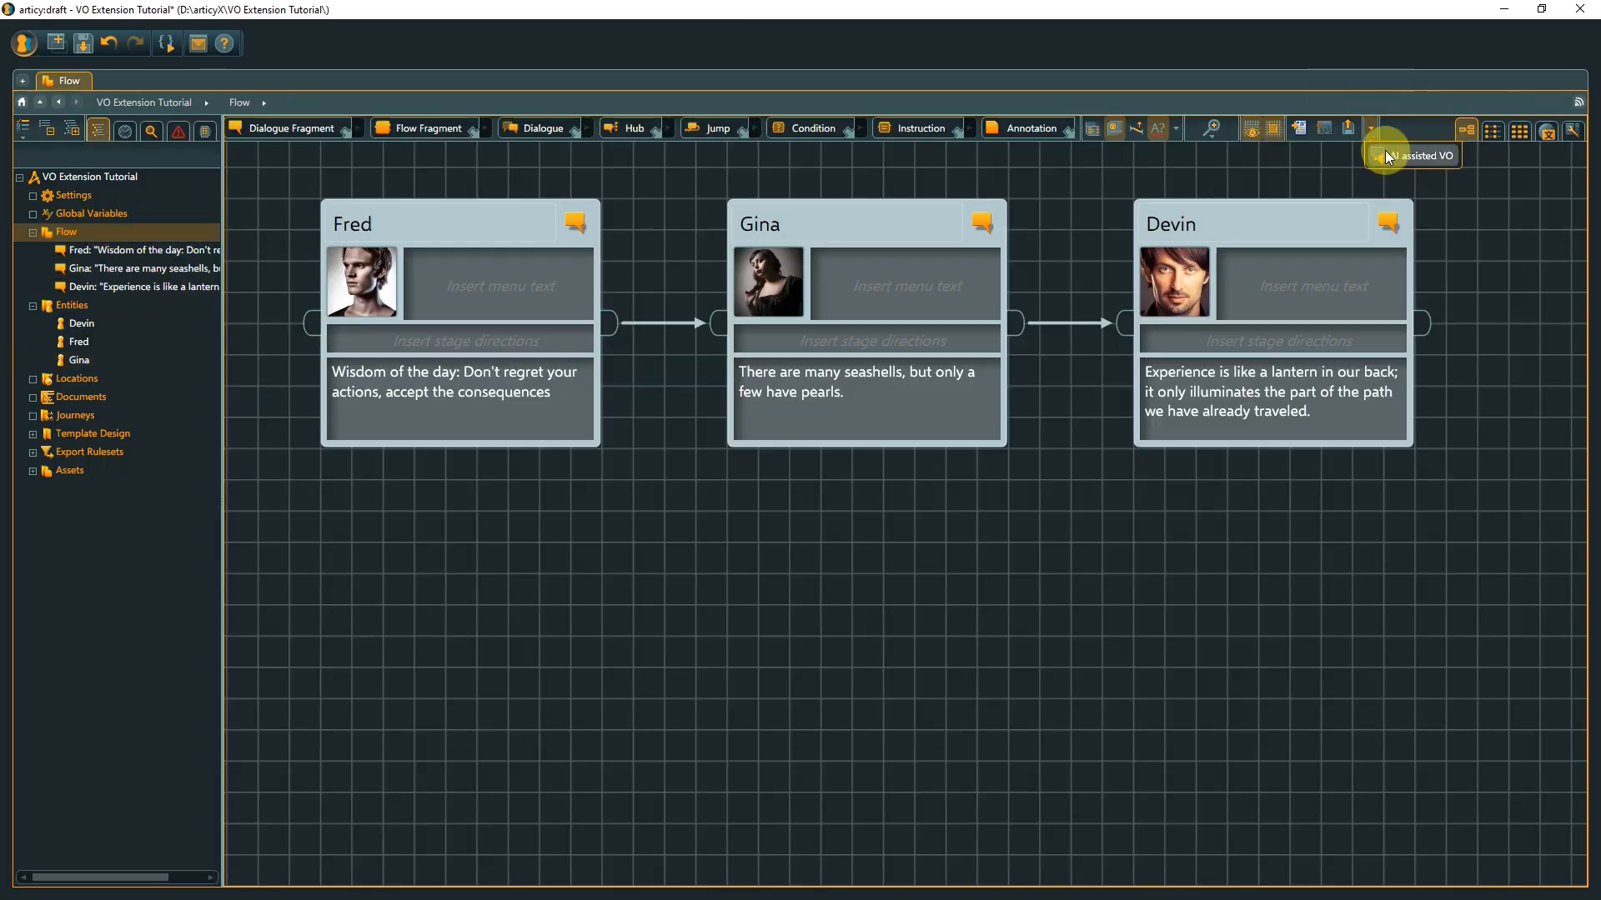
mouse_move(1389, 155)
click(1398, 202)
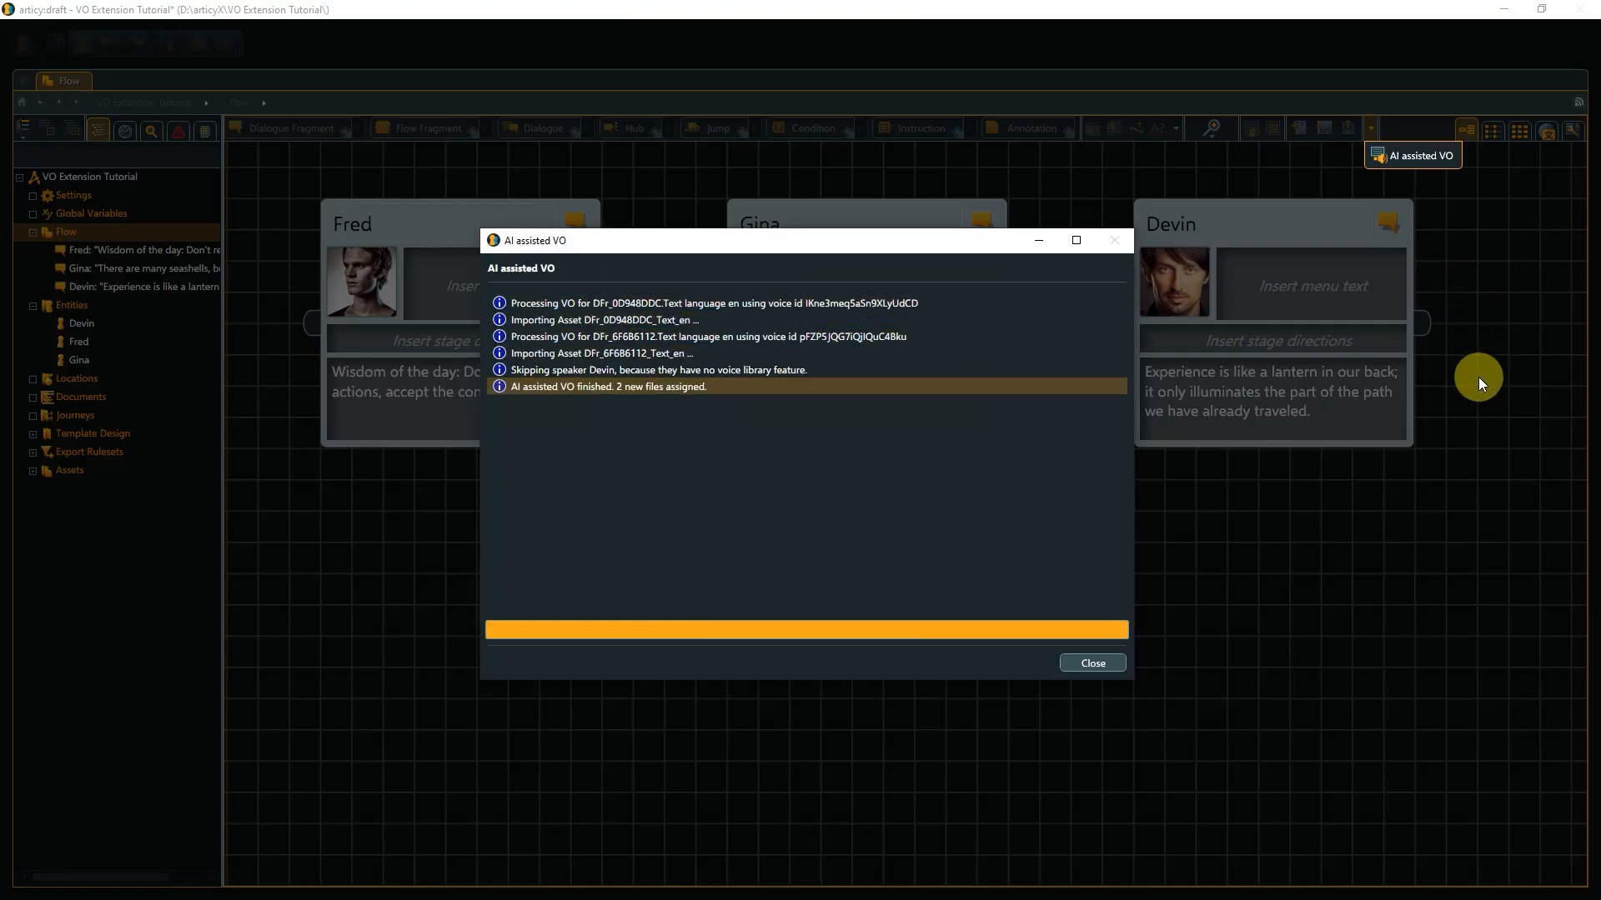
click(1095, 663)
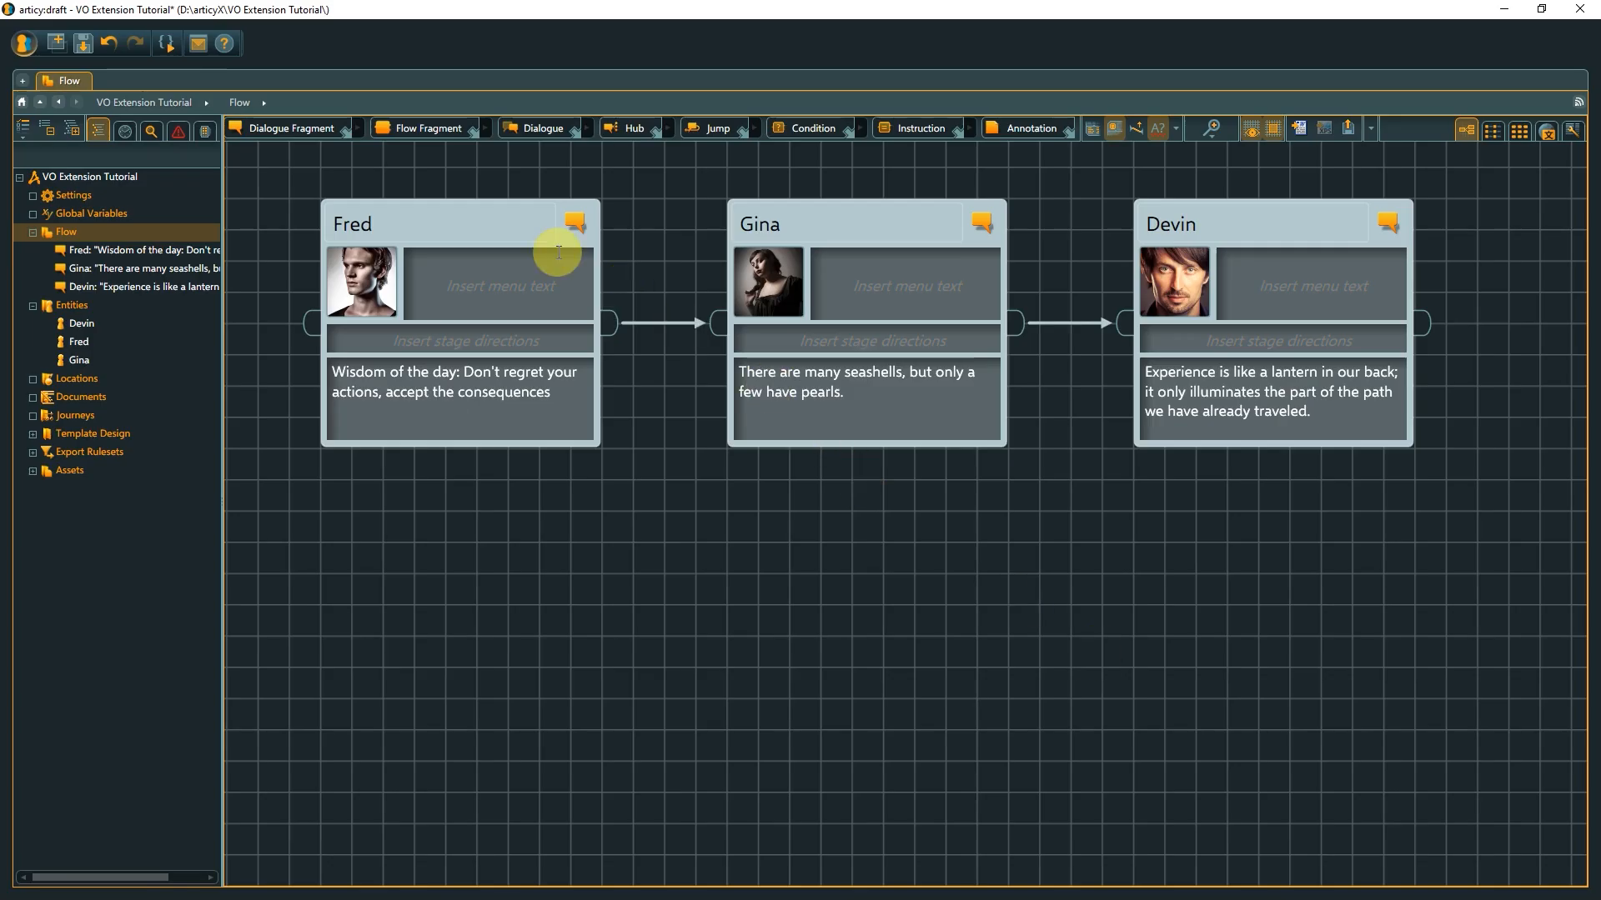
Start a presentation from Fred's dialogue fragment and advance to the following fragment
right_click(412, 213)
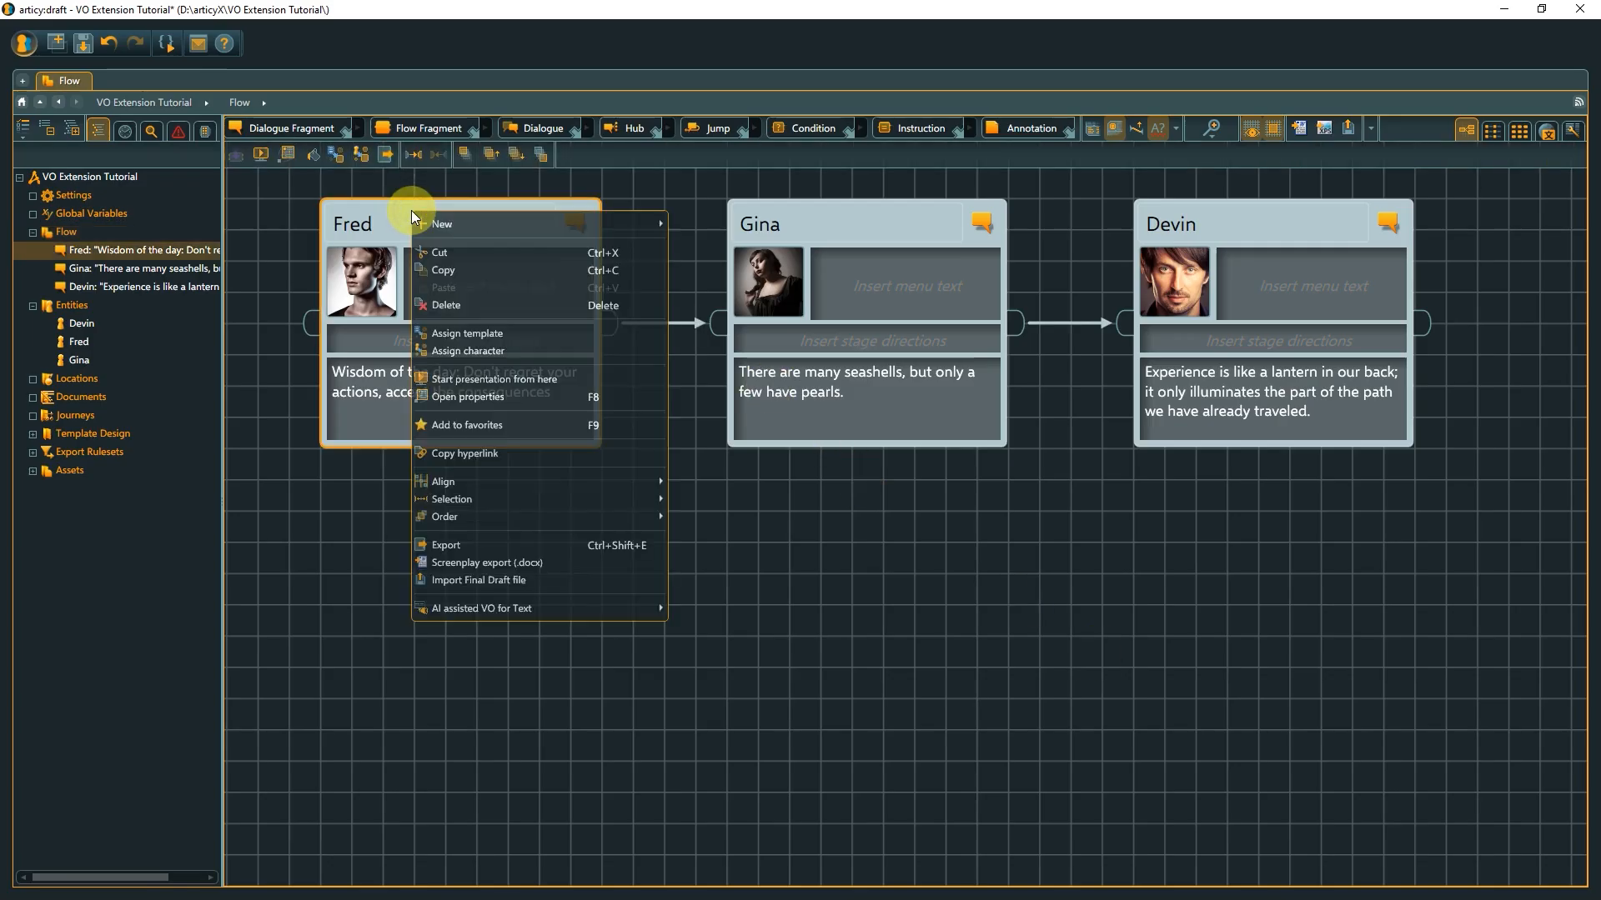
click(491, 381)
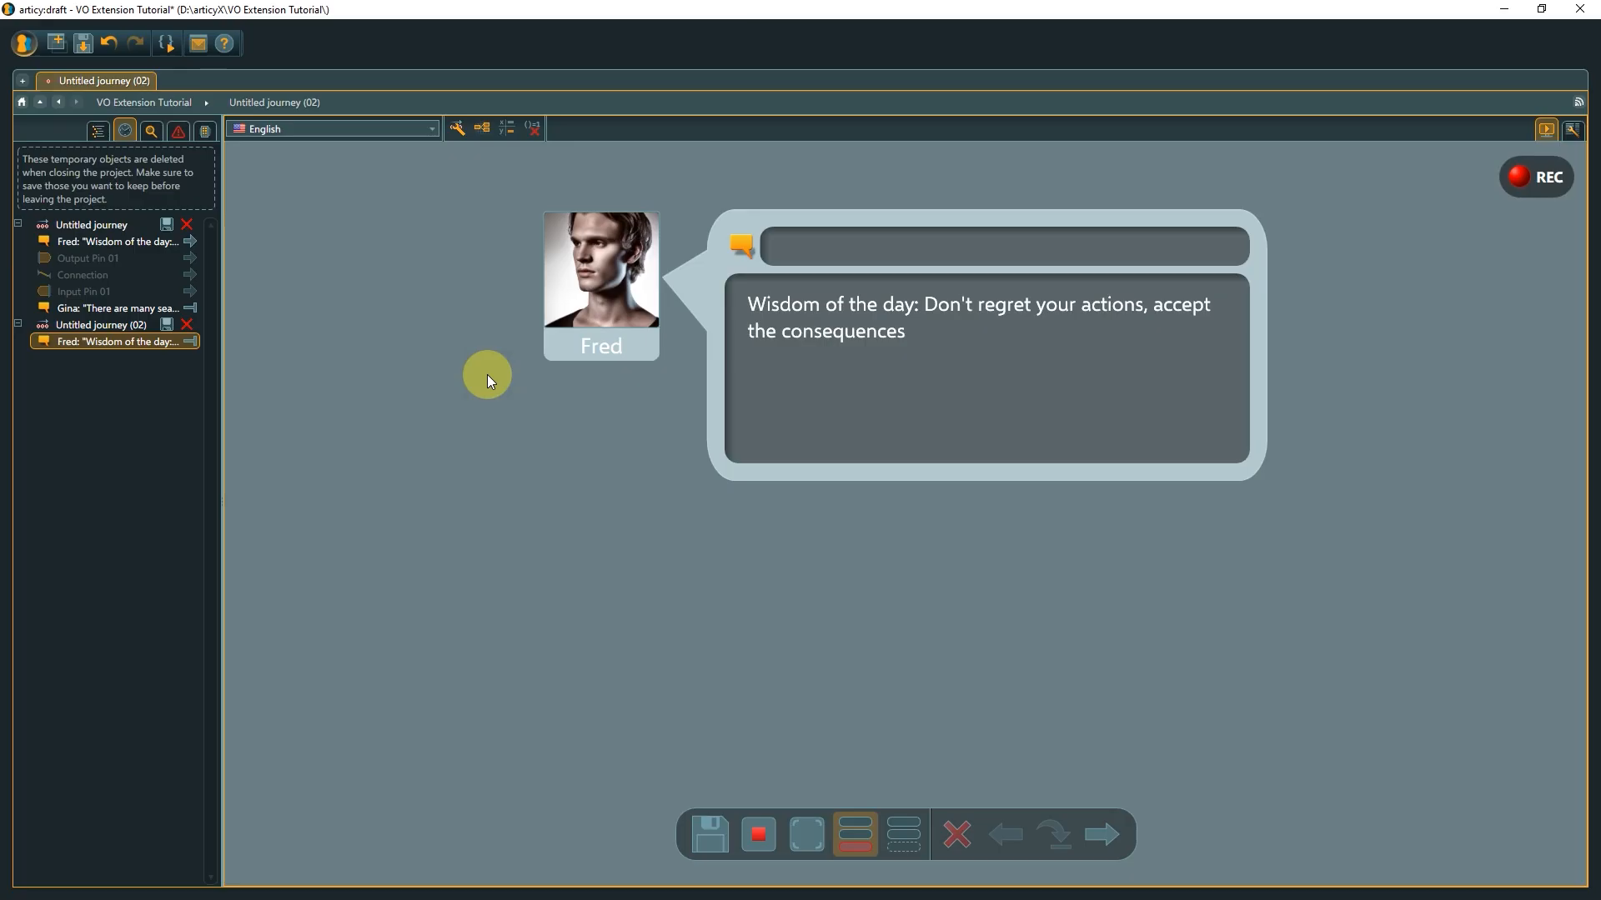
click(1114, 830)
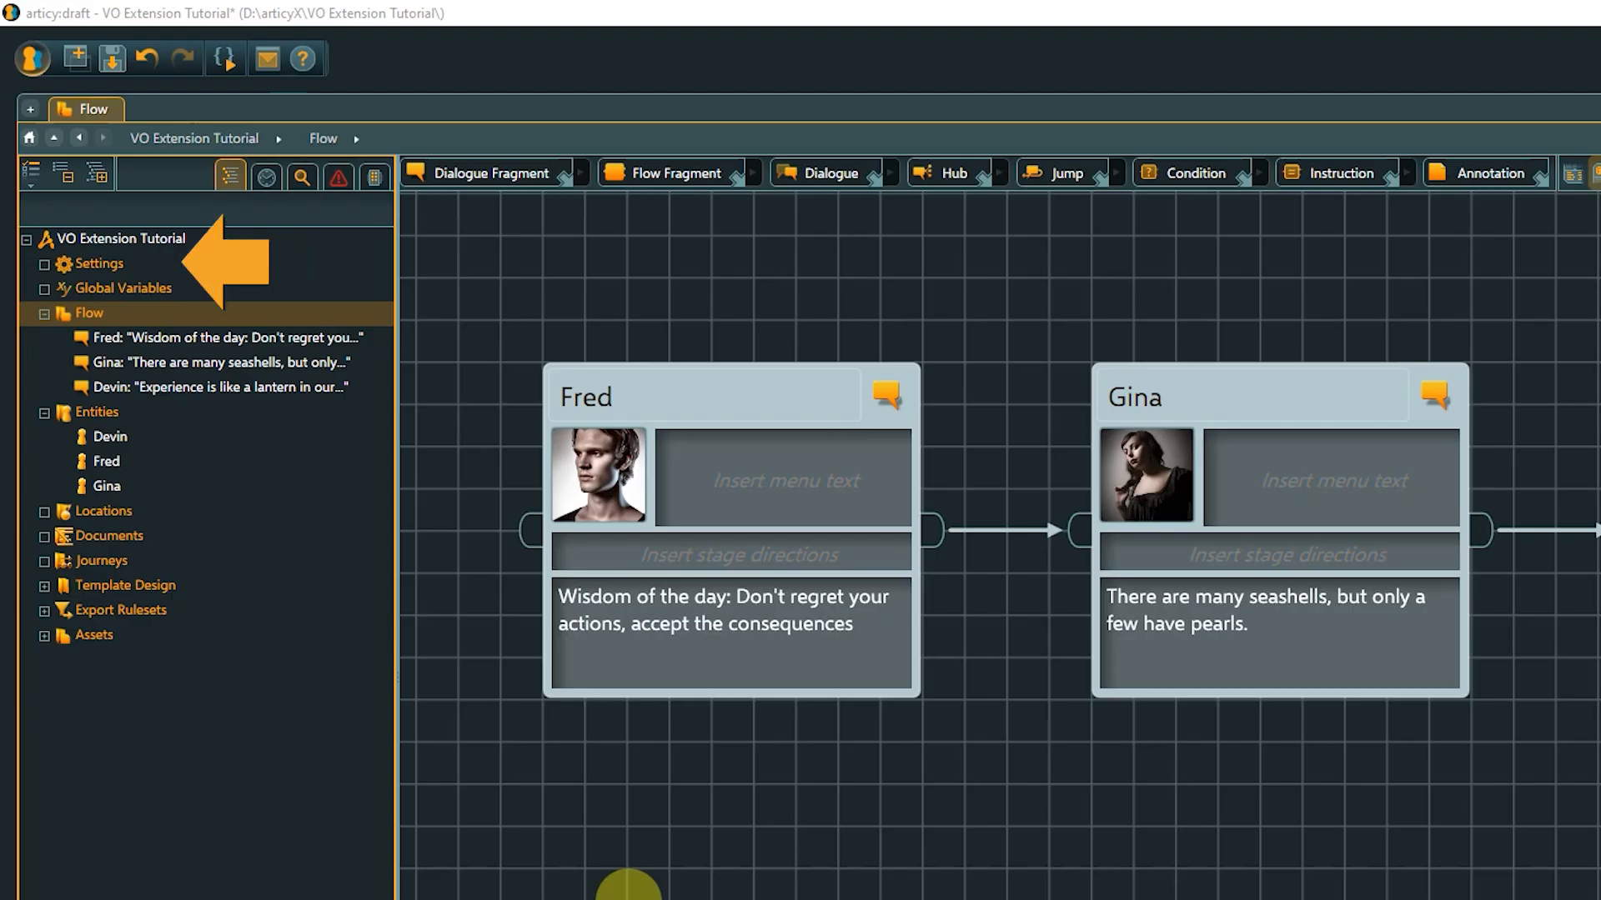
Show the Plugins section of the project's Settings
click(99, 264)
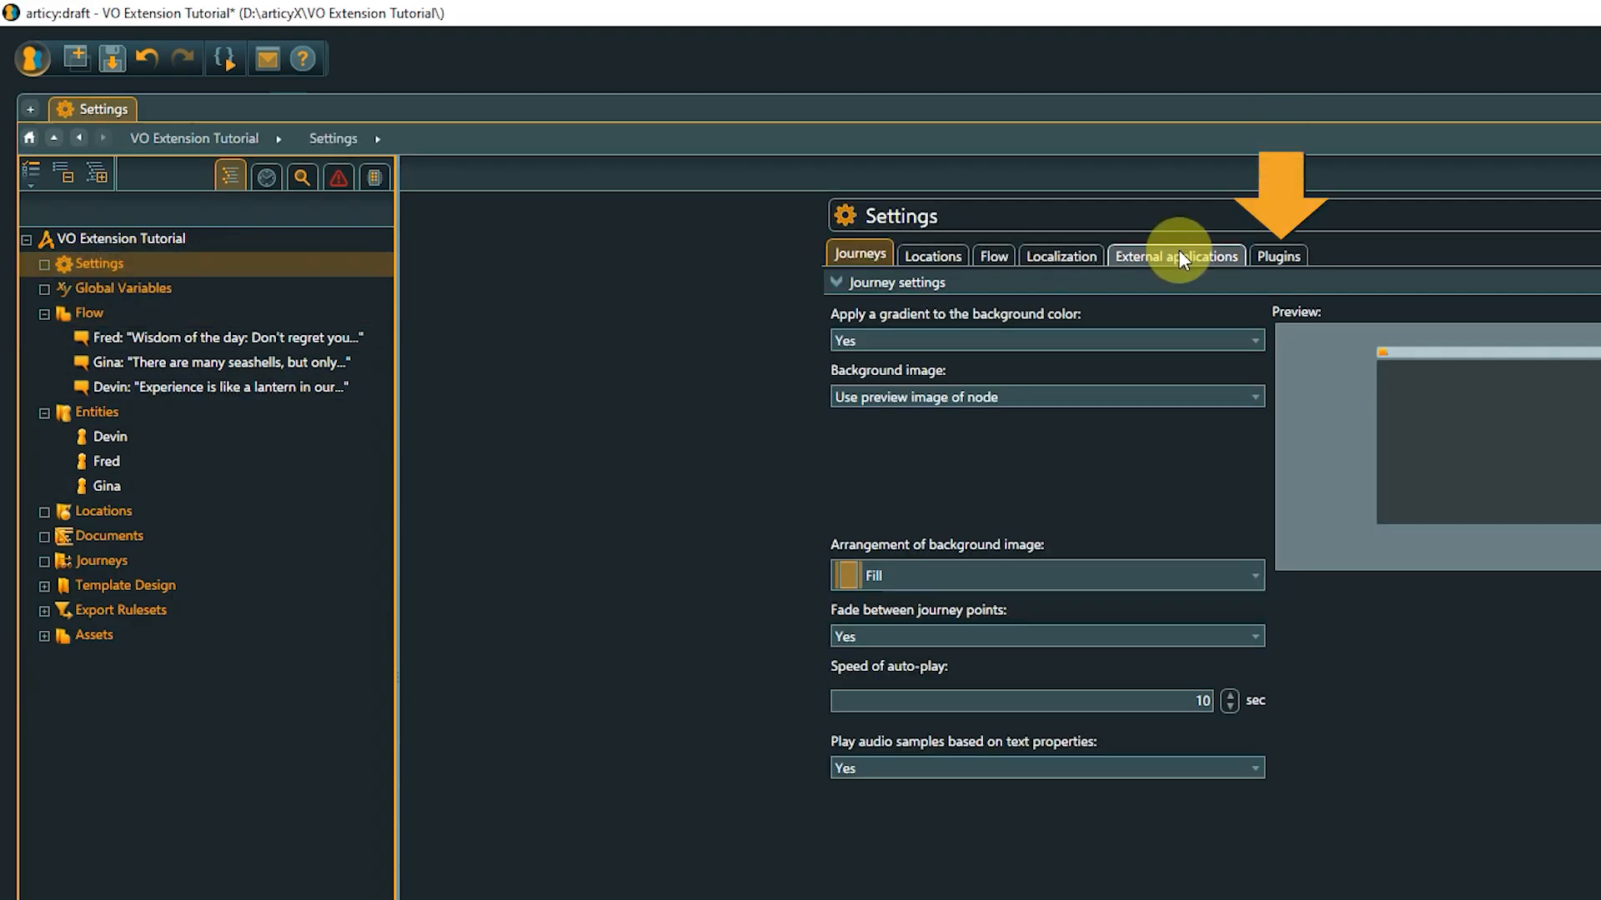
click(1277, 254)
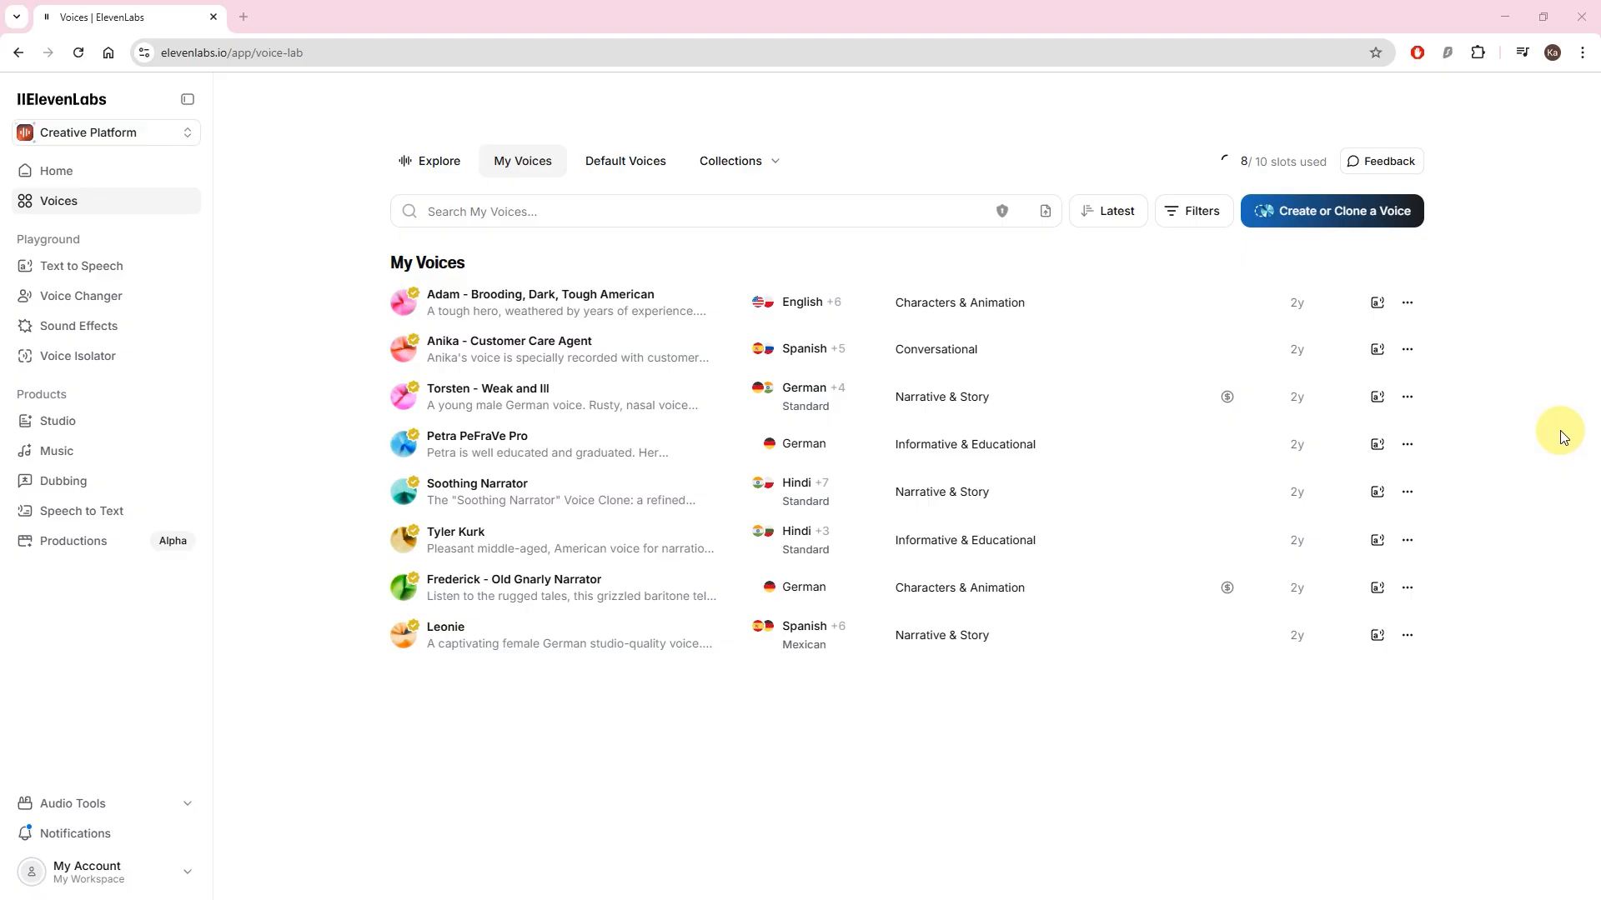
In ElevenLabs, delete the voice "Adam - Brooding, Dark, Tough American" from My Voices and confirm the deletion
click(1406, 304)
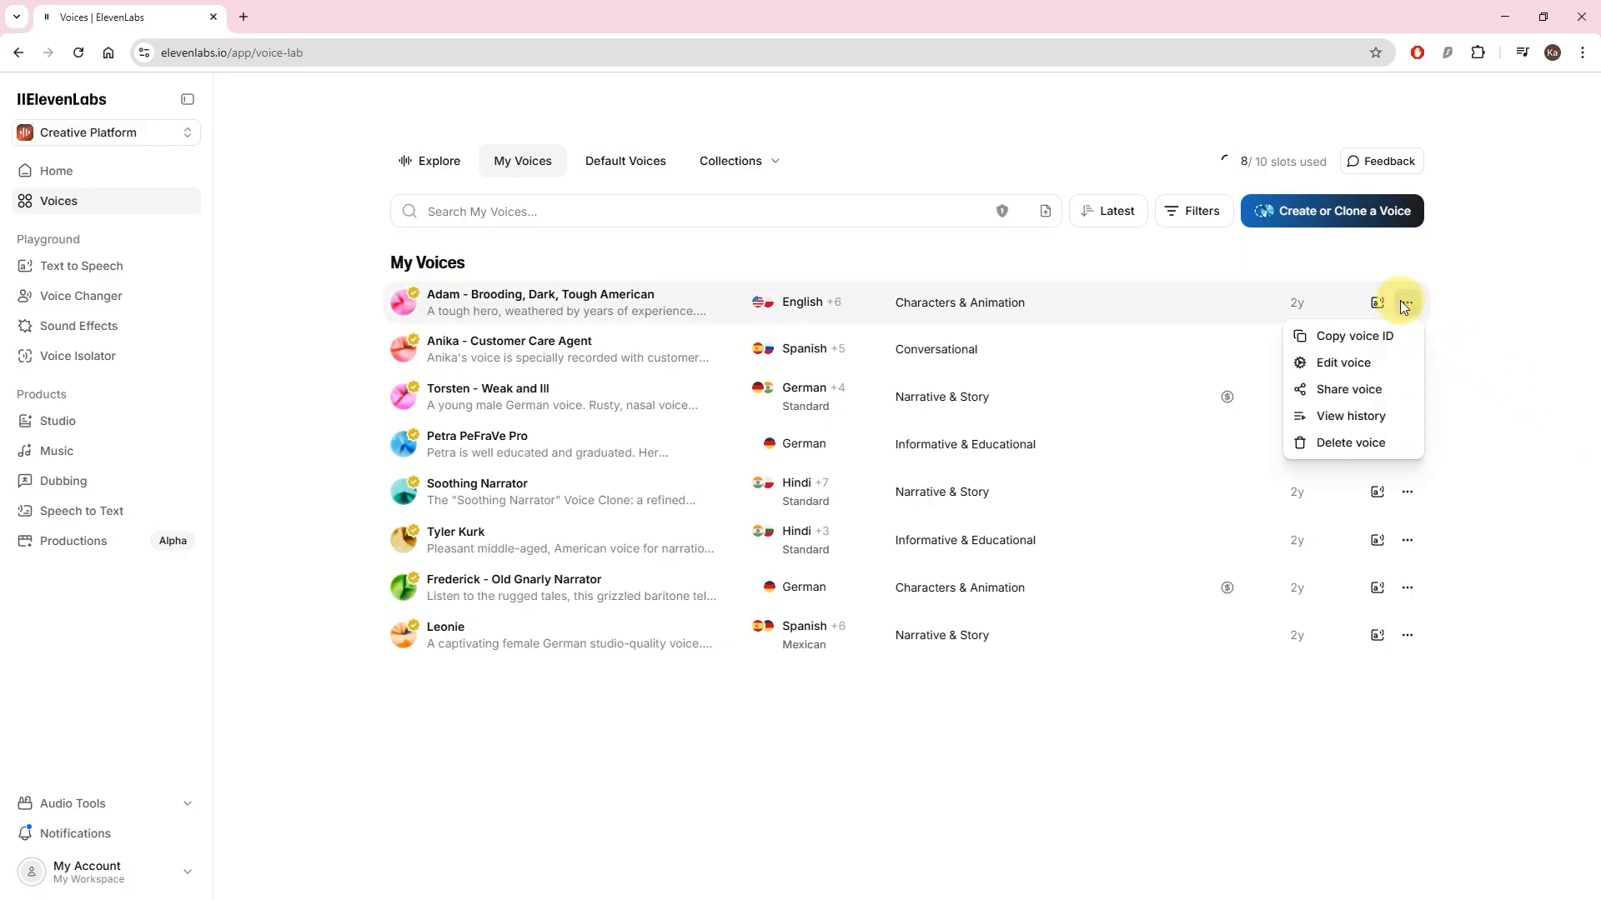
click(1368, 442)
click(941, 570)
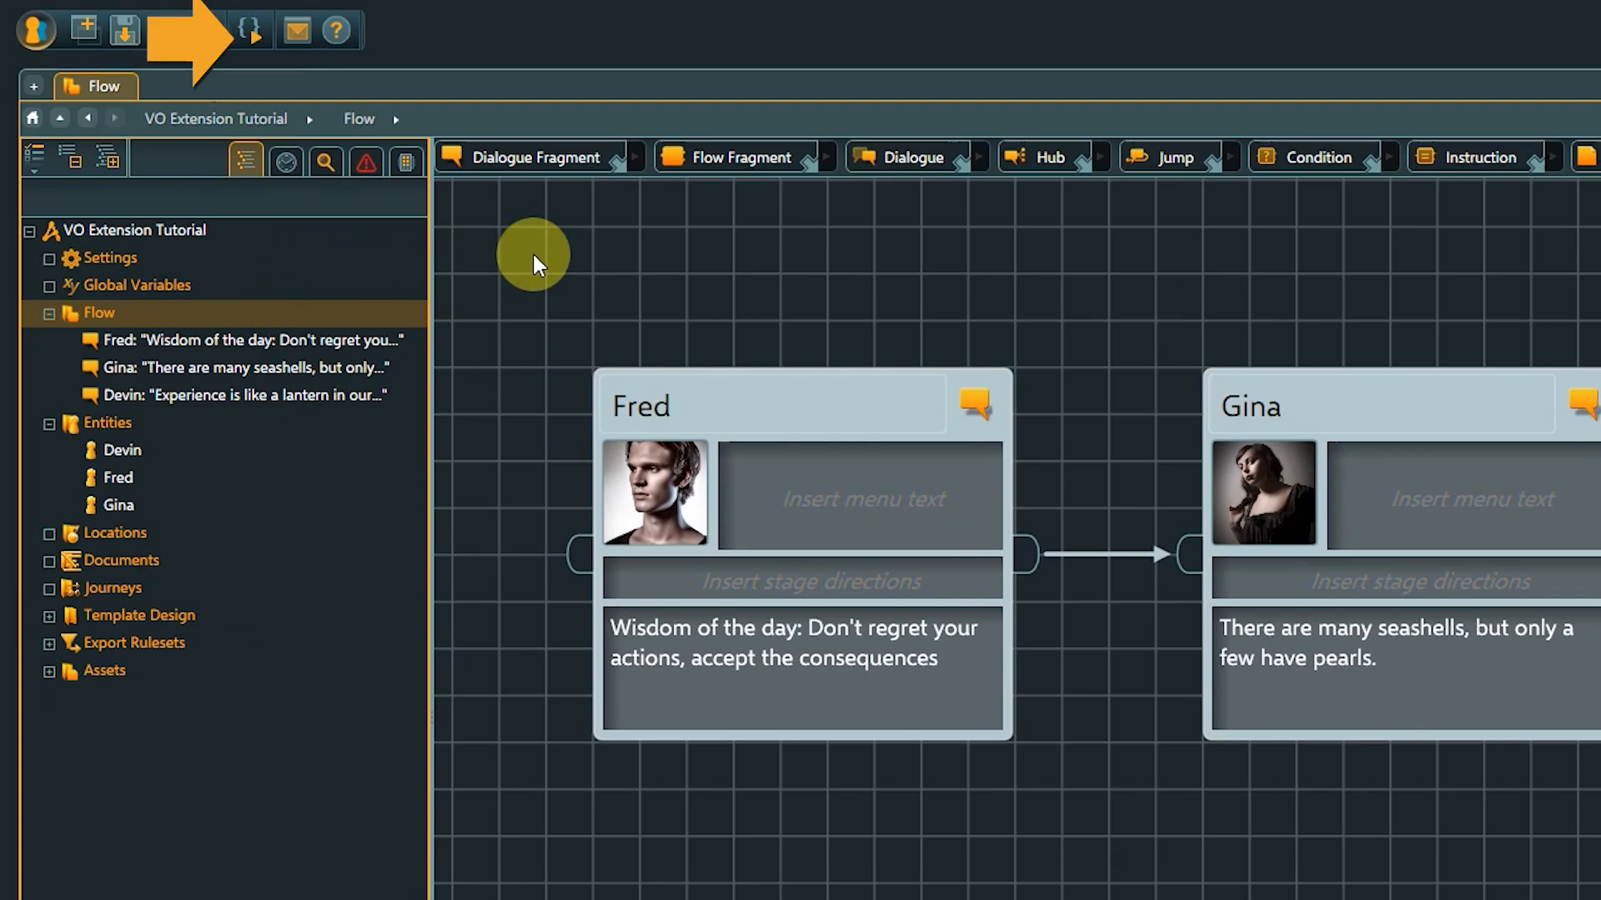
Switch to articy:draft and show the VO Extension commands for the voice library
click(255, 34)
mouse_move(327, 118)
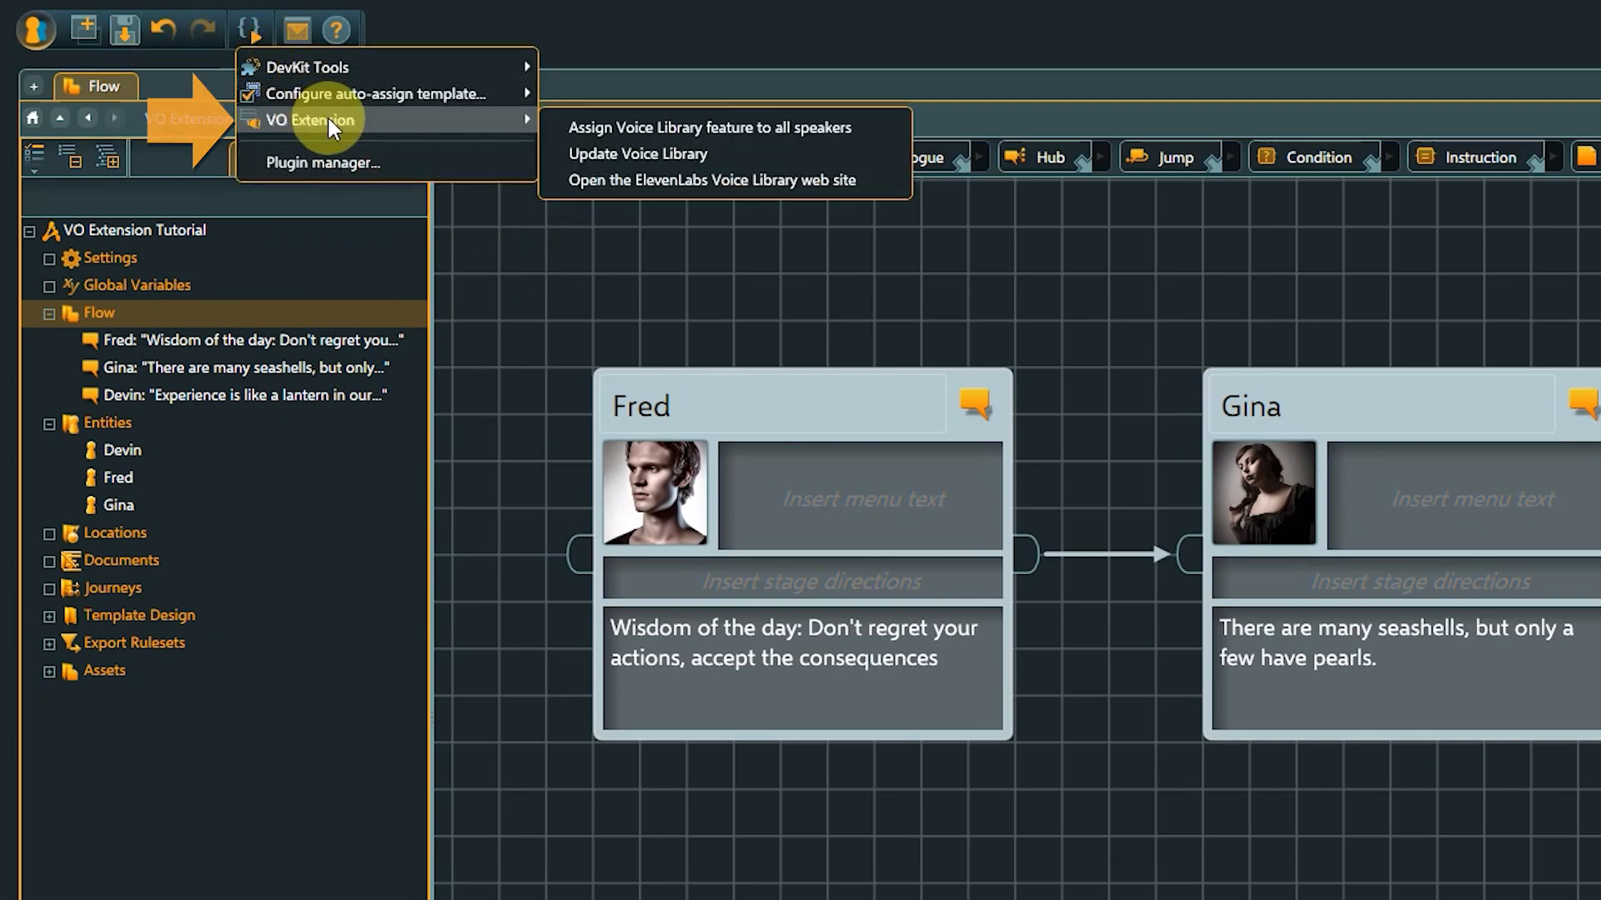